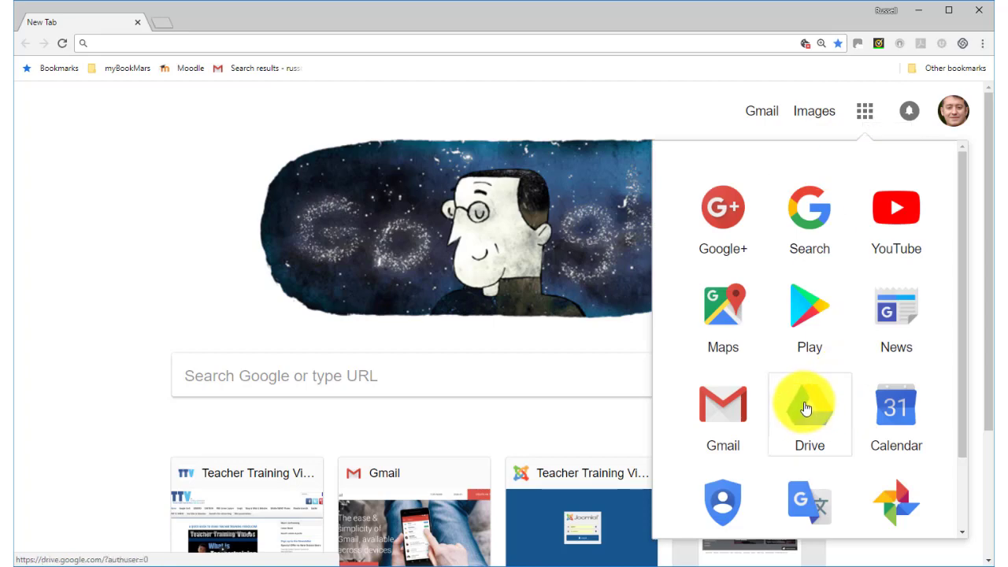
# Open Google Drive and look through the folders and files in My Drive
pyautogui.click(803, 406)
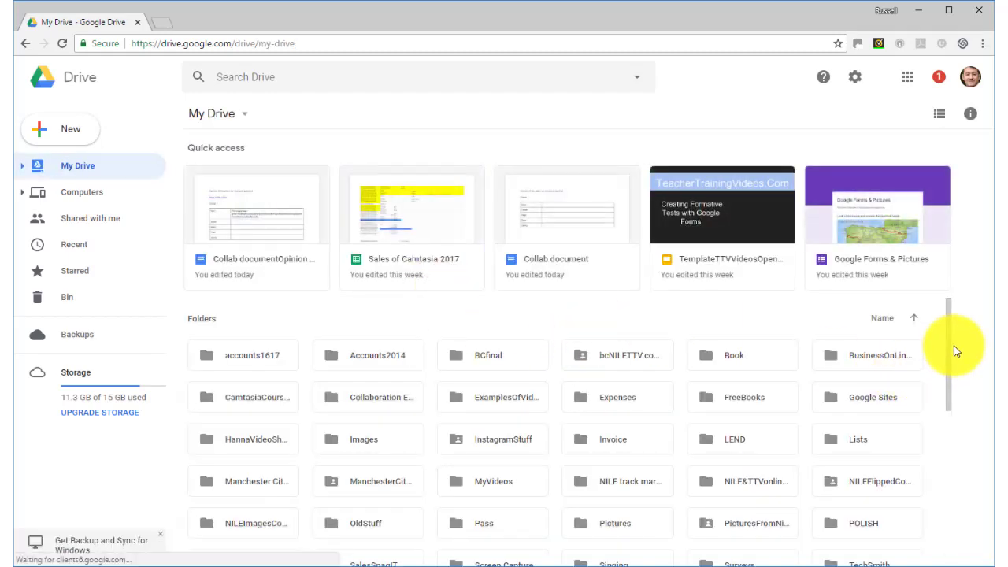
pyautogui.scroll(-5, 949, 363)
pyautogui.scroll(-3, 949, 381)
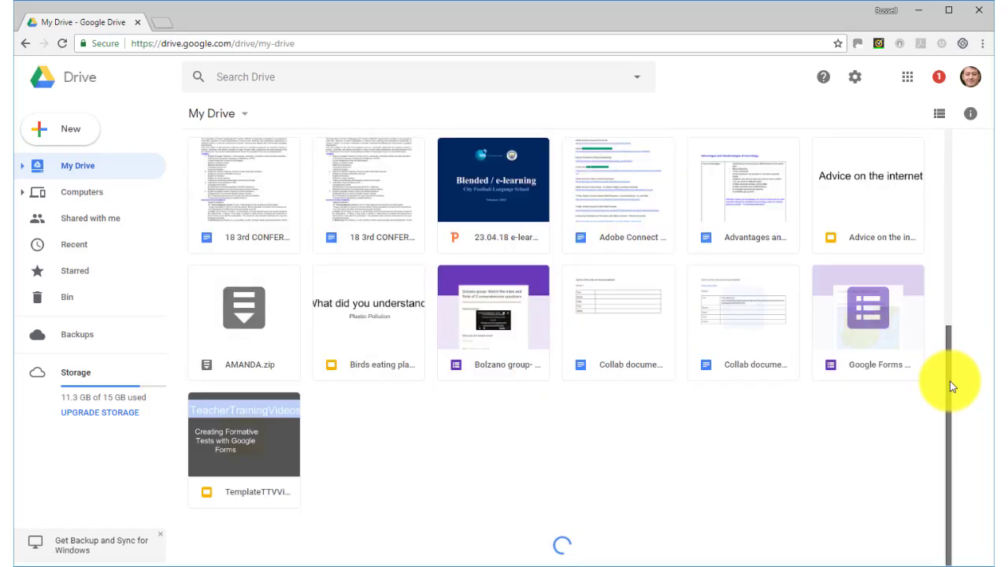
pyautogui.scroll(5, 951, 252)
pyautogui.scroll(3, 949, 243)
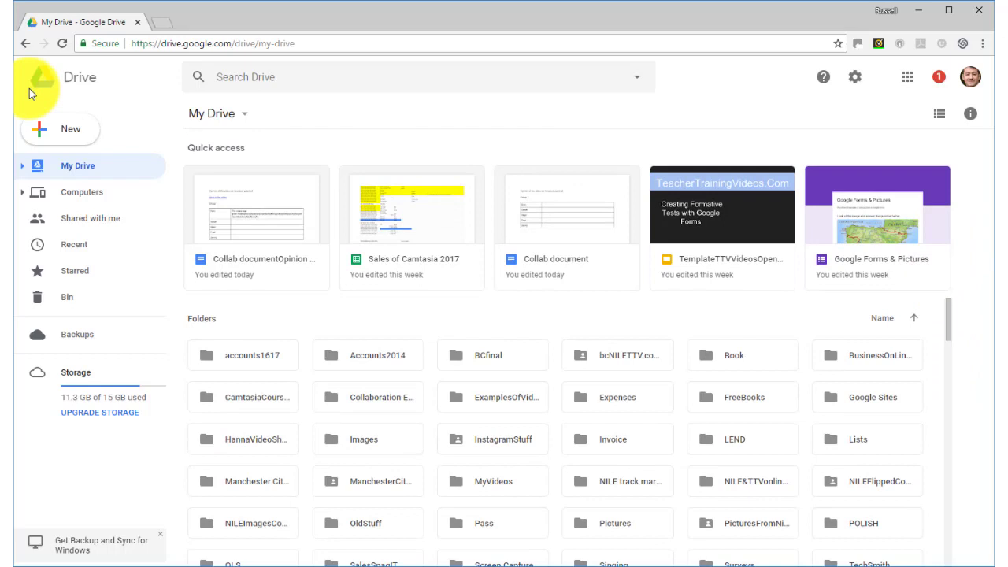
# Create a new blank Google Docs document from My Drive
pyautogui.click(63, 134)
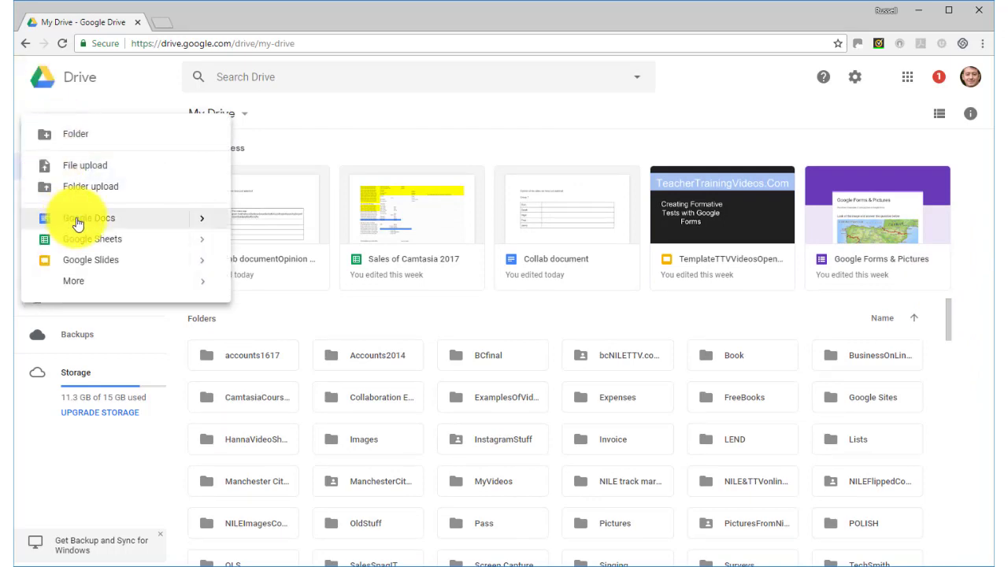
pyautogui.moveTo(202, 227)
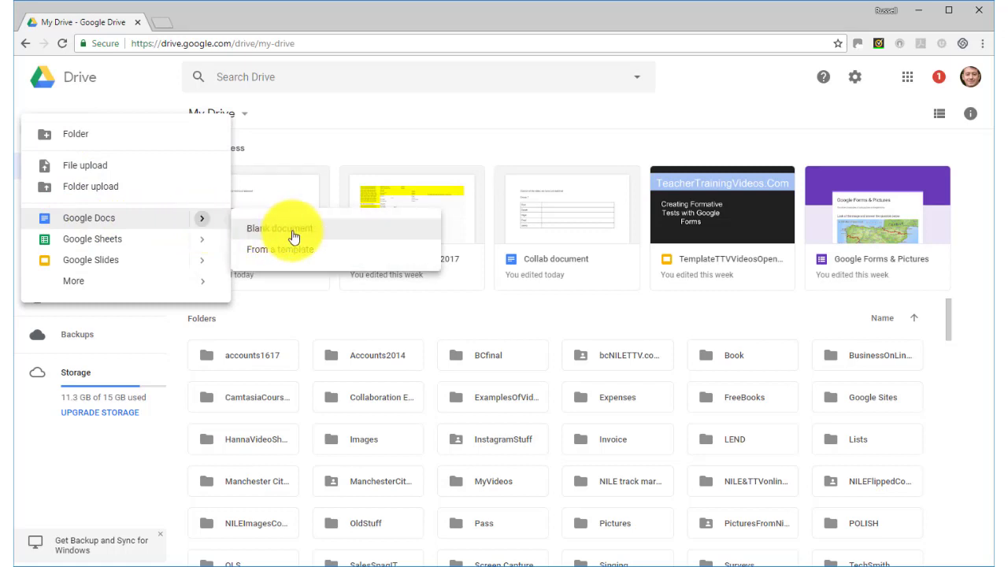
pyautogui.click(293, 229)
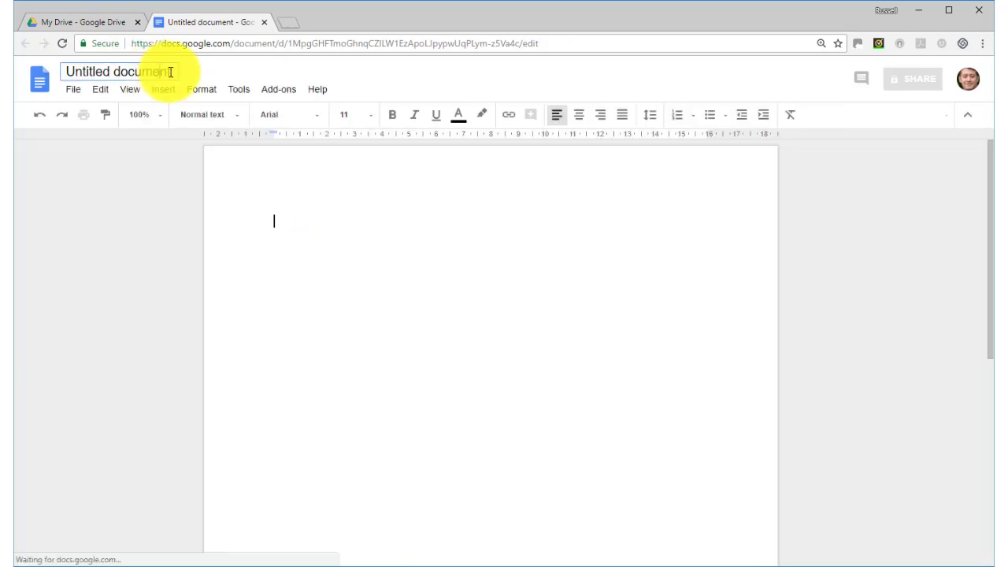
# Rename the untitled document as "Group1 Collab"
pyautogui.click(165, 72)
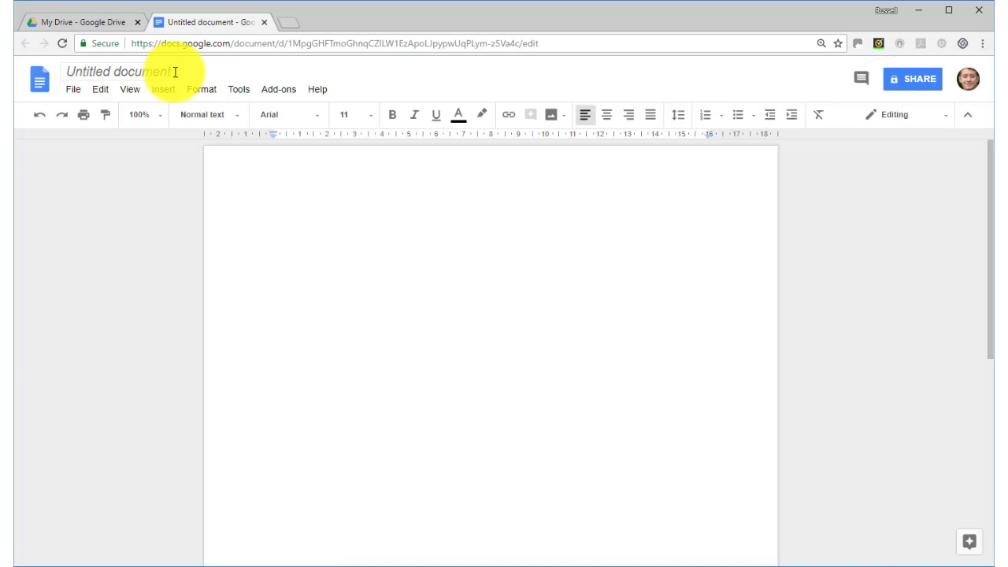
pyautogui.click(175, 72)
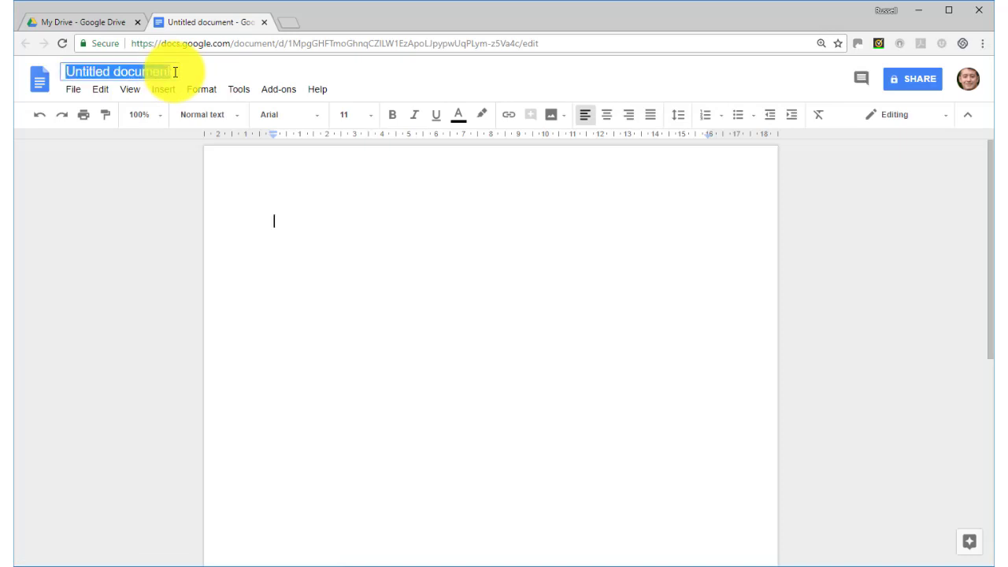
pyautogui.write('Gp')
pyautogui.press('BackSpace')
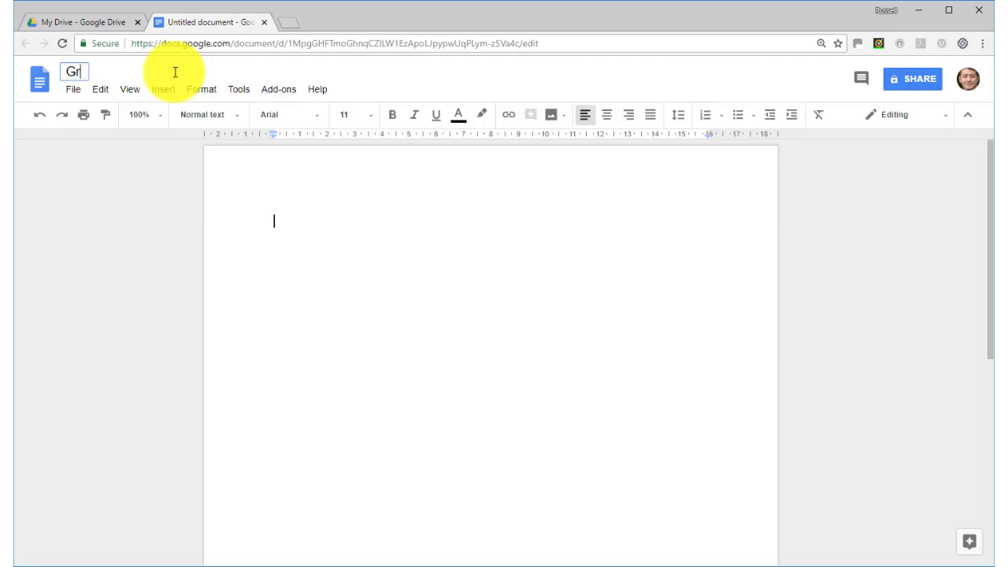
pyautogui.write('rp')
pyautogui.press('BackSpace')
pyautogui.write('oup1 C')
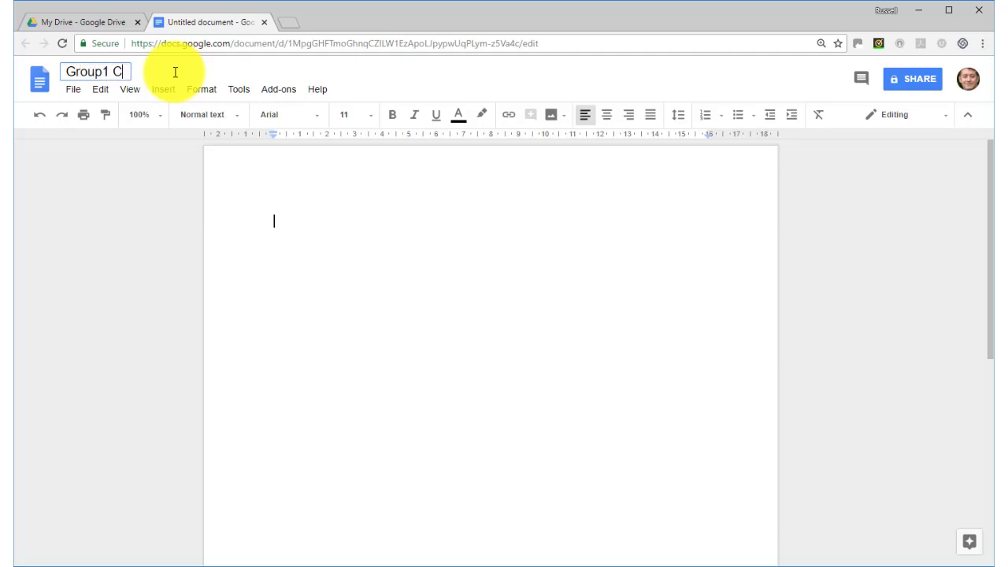
pyautogui.write('olloab')
pyautogui.press('BackSpace')
pyautogui.press('BackSpace')
pyautogui.write('ab')
# Write the instruction line "Watch this video and then add your ideas below," at the start of the document and begin a new line
pyautogui.click(275, 221)
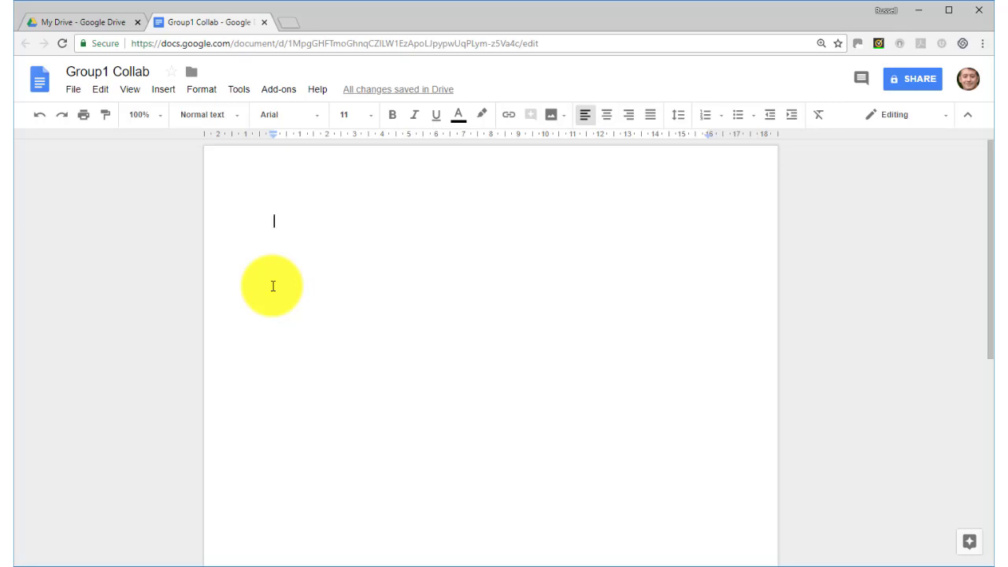
pyautogui.write('Watch thi')
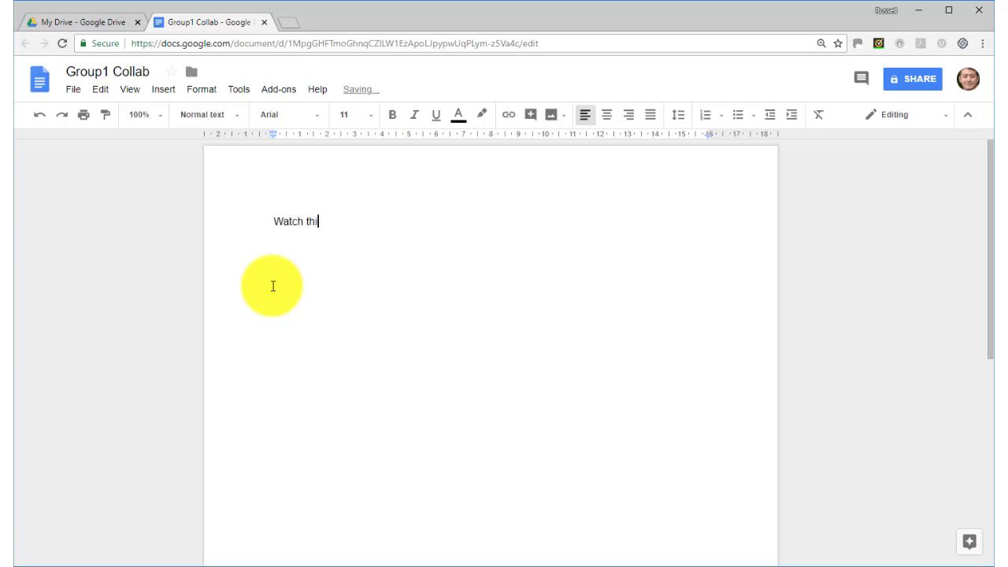
pyautogui.write('s video and then a')
pyautogui.press('BackSpace')
pyautogui.press('BackSpace')
pyautogui.write('dd')
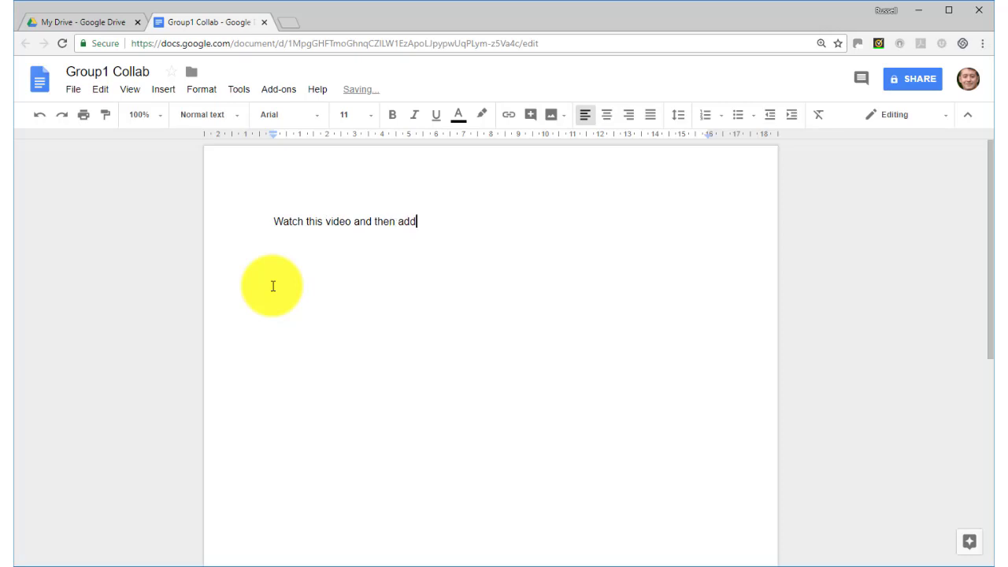
pyautogui.write('your')
pyautogui.press('BackSpace')
pyautogui.press('BackSpace')
pyautogui.press('BackSpace')
pyautogui.press('BackSpace')
pyautogui.write('yhor')
pyautogui.press('BackSpace')
pyautogui.press('BackSpace')
pyautogui.press('BackSpace')
pyautogui.write('our ideas below.')
pyautogui.press('Return')
# Set the font size of the instruction line to 14
pyautogui.moveTo(562, 236); pyautogui.dragTo(259, 207)
pyautogui.click(371, 126)
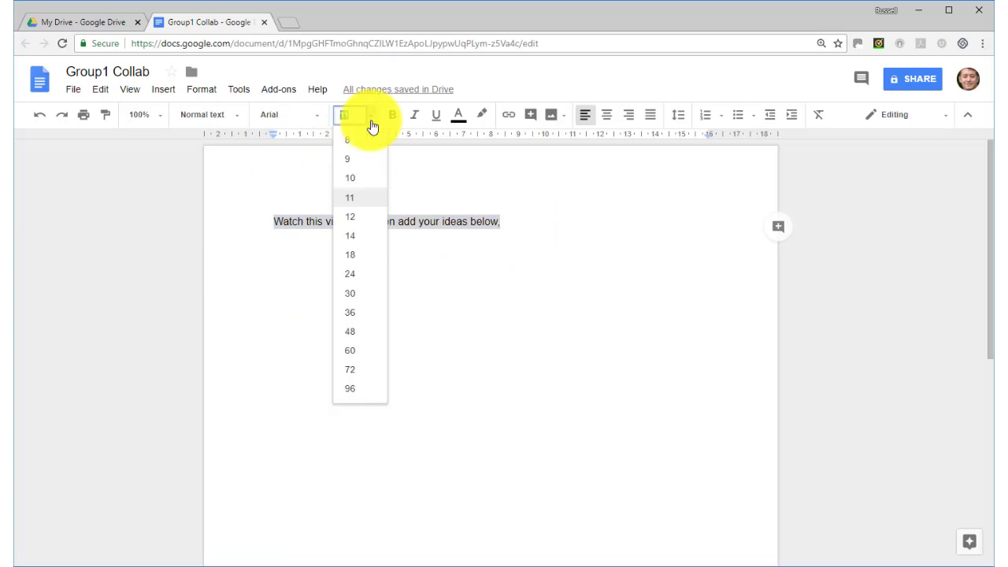
pyautogui.click(350, 236)
# Add the text "Watch this video" on a line below the instruction
pyautogui.click(338, 270)
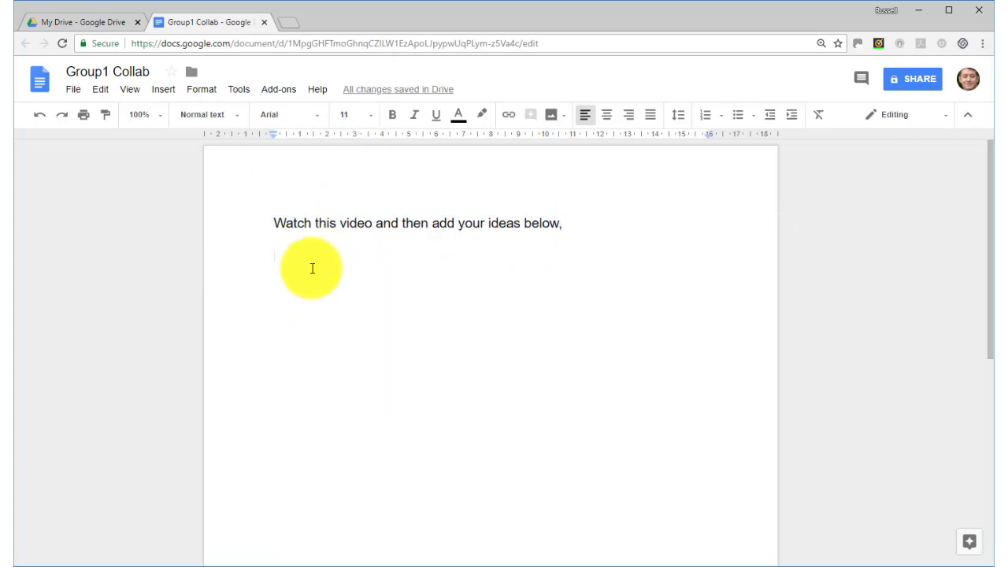
pyautogui.write('Wa')
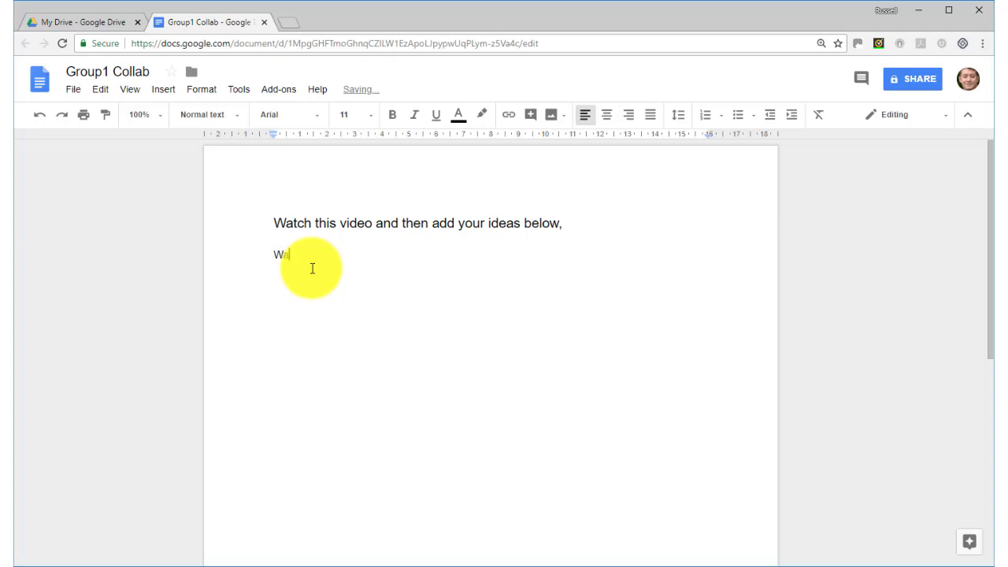
pyautogui.write('thch')
pyautogui.press('BackSpace')
pyautogui.write('ch this video')
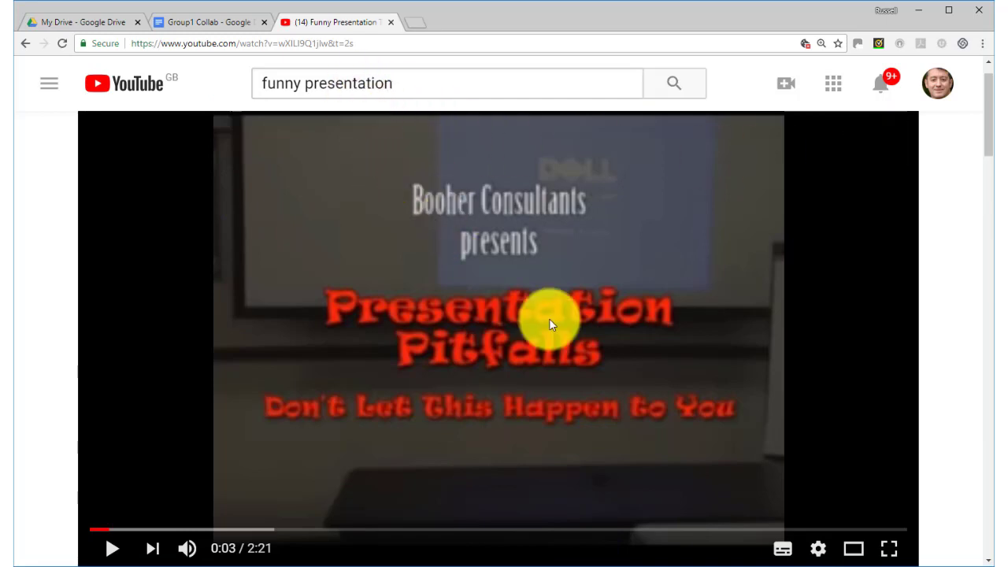
# Copy the share link of the YouTube video "Funny Presentation Training - how many errors can you find?" and close the sharing dialog
pyautogui.moveTo(988, 134); pyautogui.dragTo(989, 168)
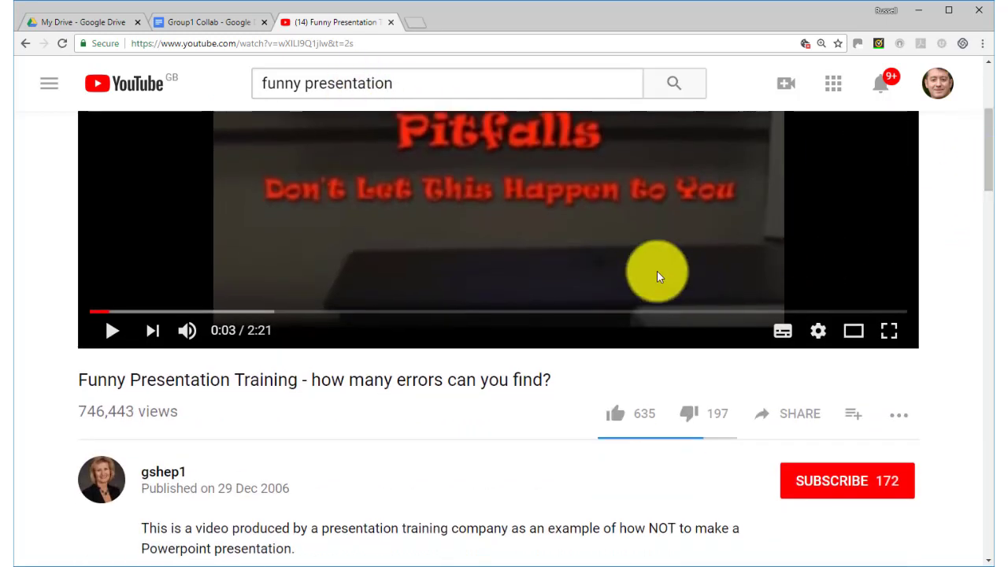
pyautogui.click(803, 417)
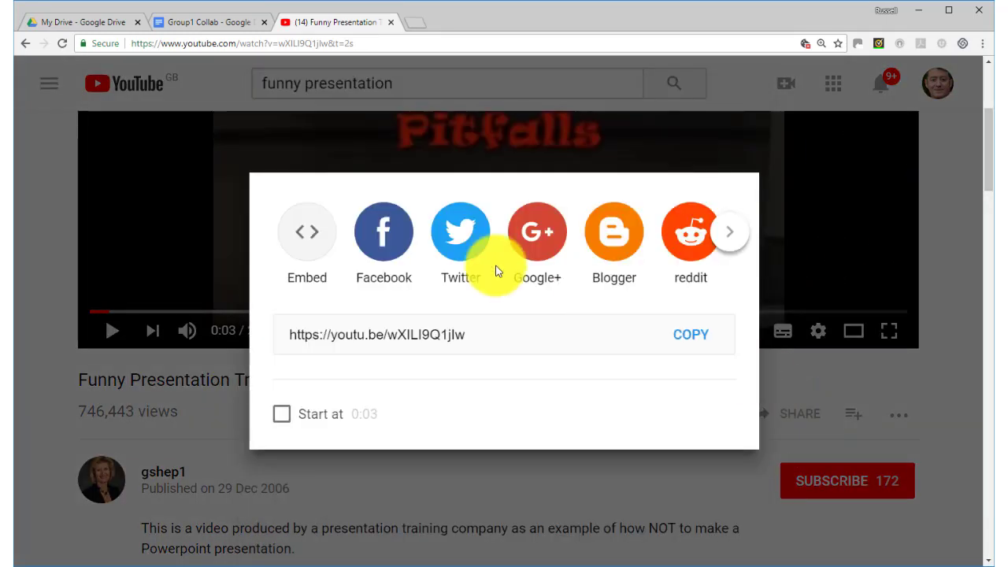
pyautogui.click(691, 337)
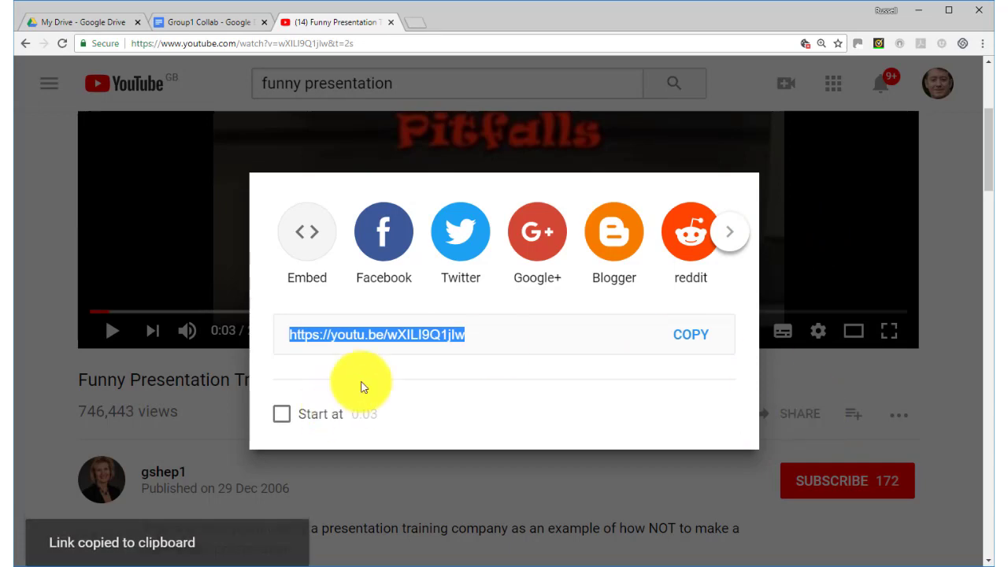
pyautogui.press('Escape')
# Return to the Group1 Collab document and link the "Watch this video" line to the copied YouTube address
pyautogui.click(213, 19)
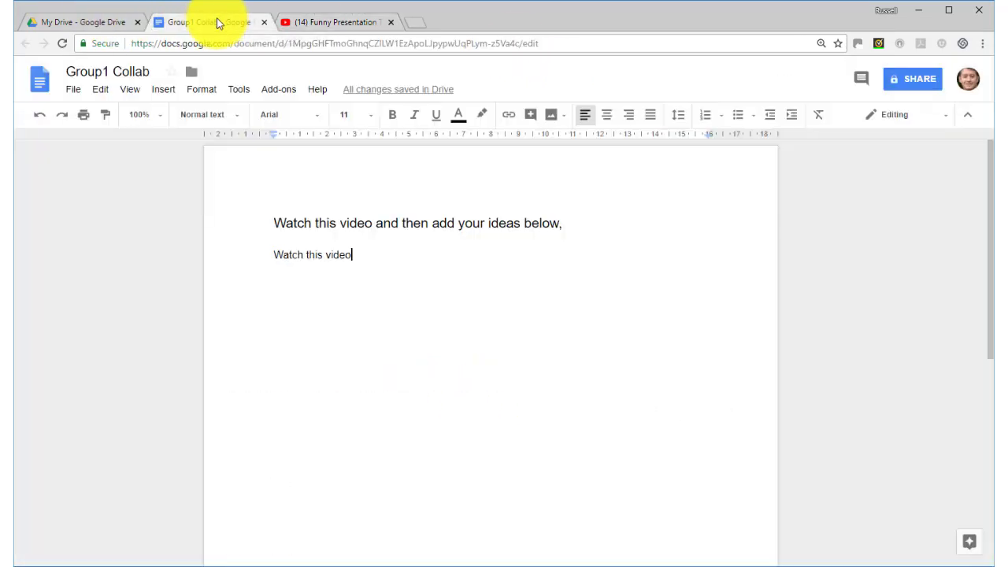
pyautogui.moveTo(367, 254); pyautogui.dragTo(263, 254)
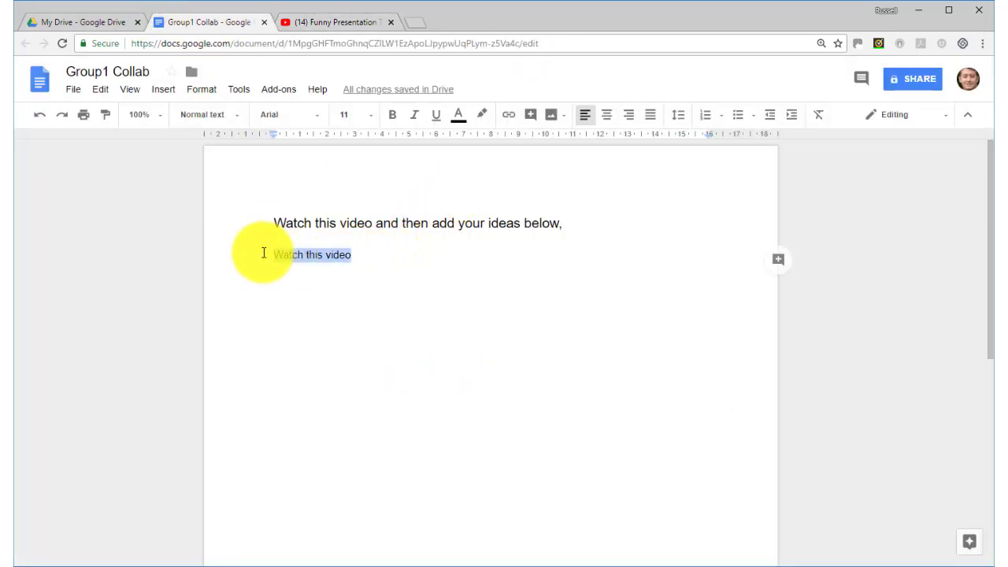
pyautogui.click(161, 90)
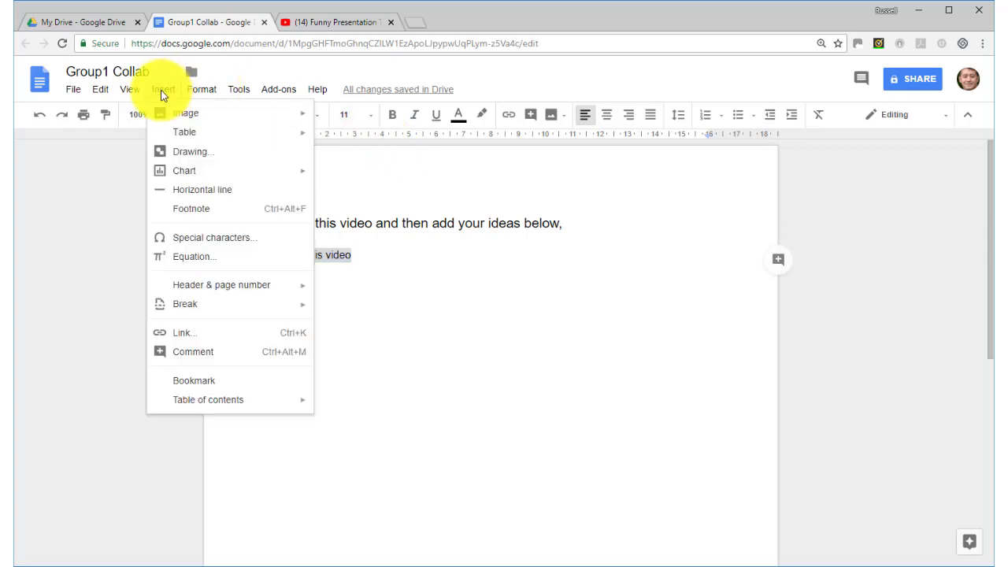
pyautogui.click(189, 334)
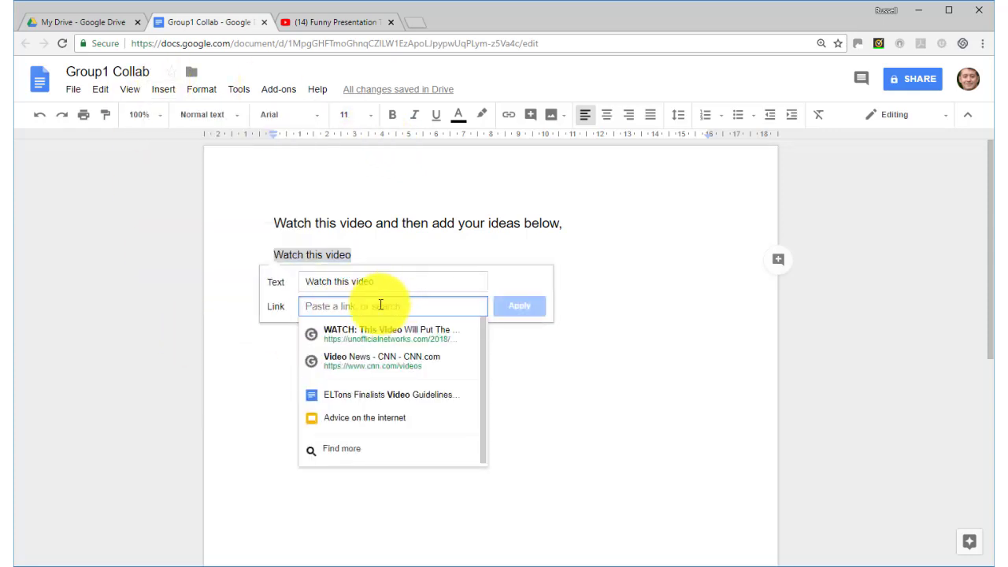
pyautogui.hotkey('ctrl', 'v')
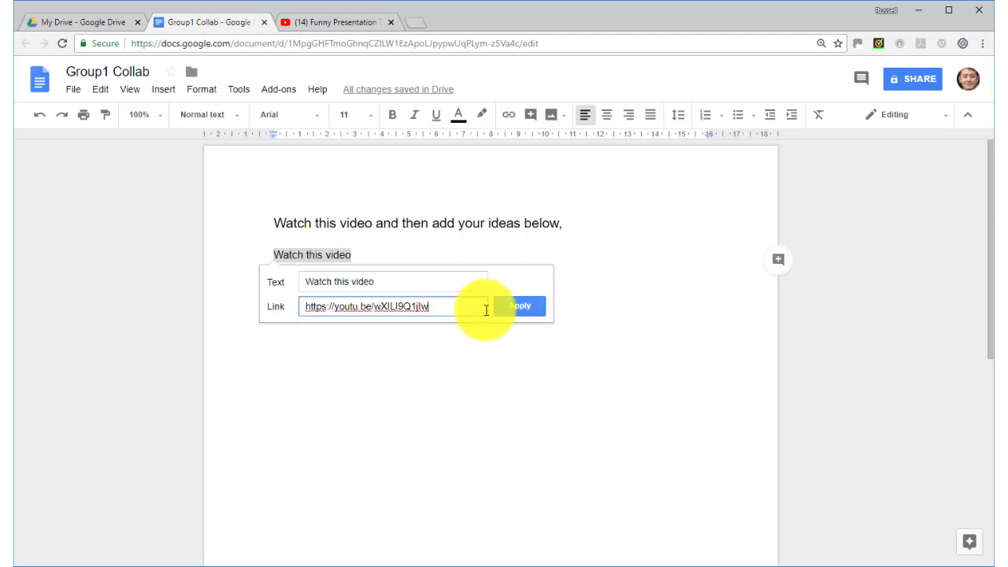
pyautogui.click(520, 308)
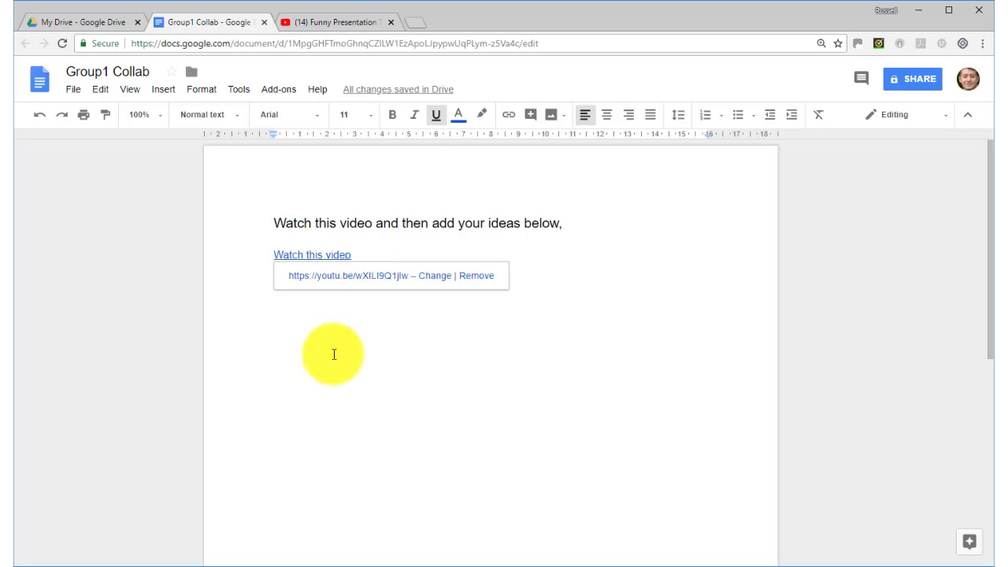
pyautogui.hotkey('ctrl', 'Left')
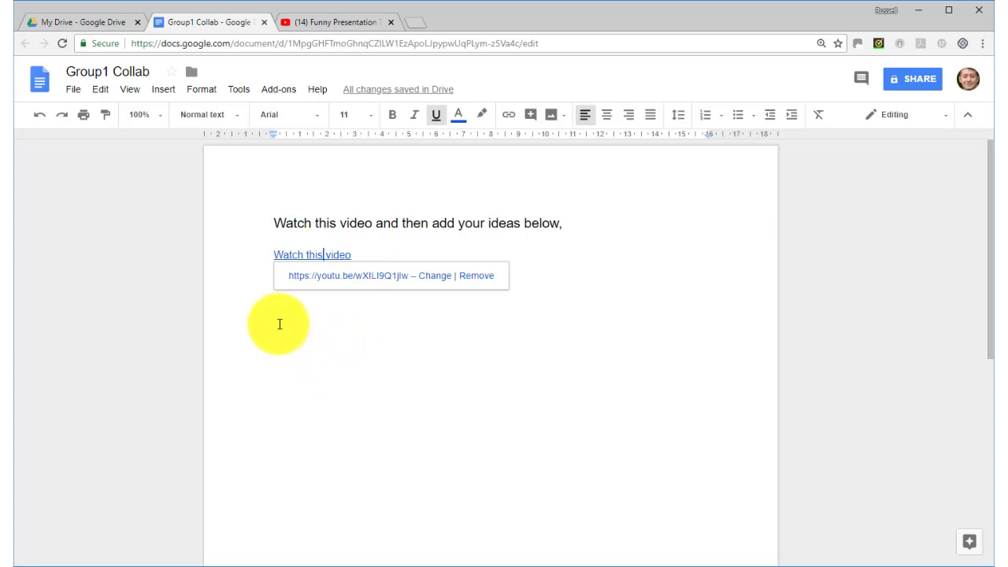
pyautogui.hotkey('ctrl', 'Left')
pyautogui.hotkey('ctrl', 'Left')
pyautogui.click(601, 236)
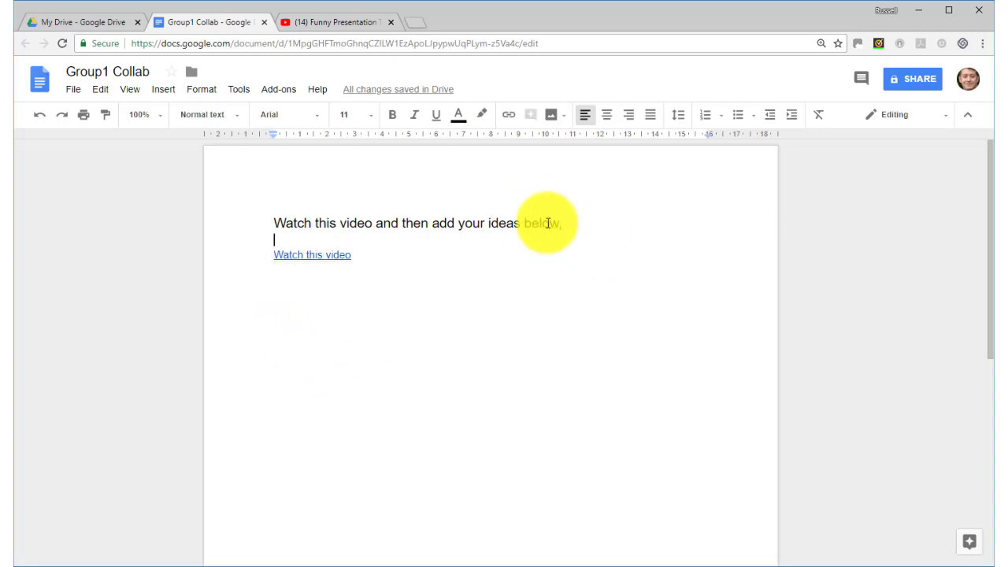
# Add two line breaks after the video link and insert a table with two columns and four rows there
pyautogui.click(408, 256)
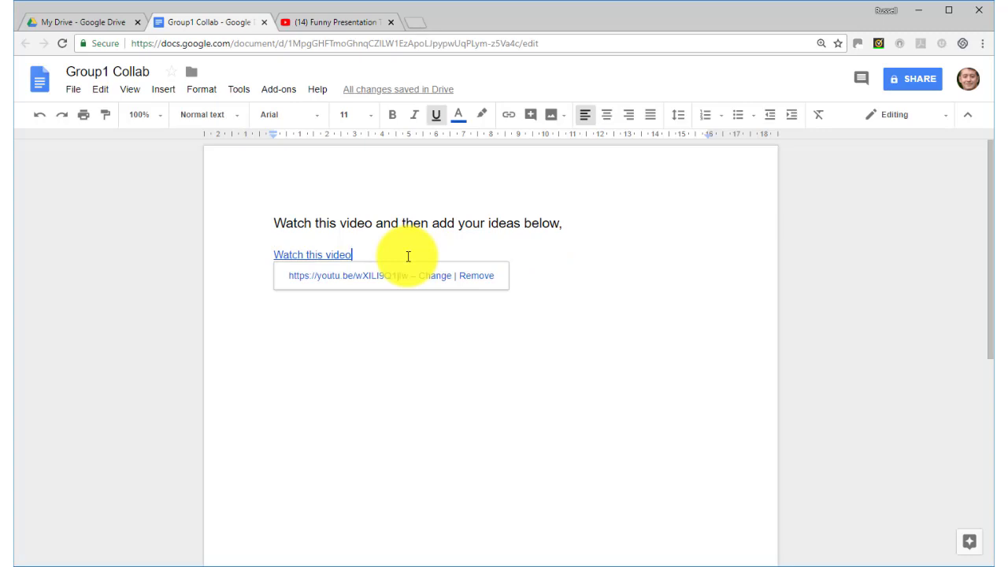
pyautogui.press('Return')
pyautogui.press('Return')
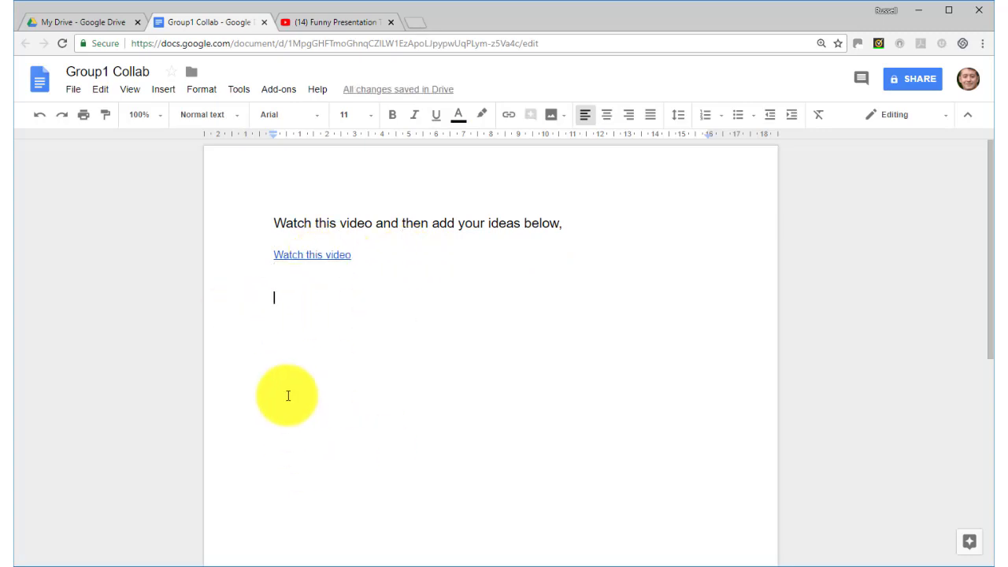
pyautogui.click(161, 92)
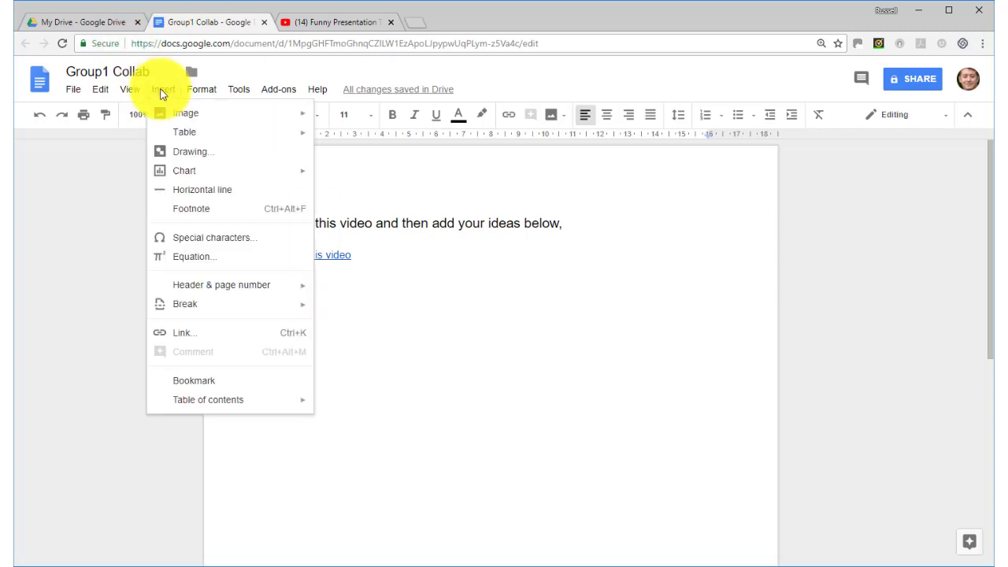
pyautogui.moveTo(211, 134)
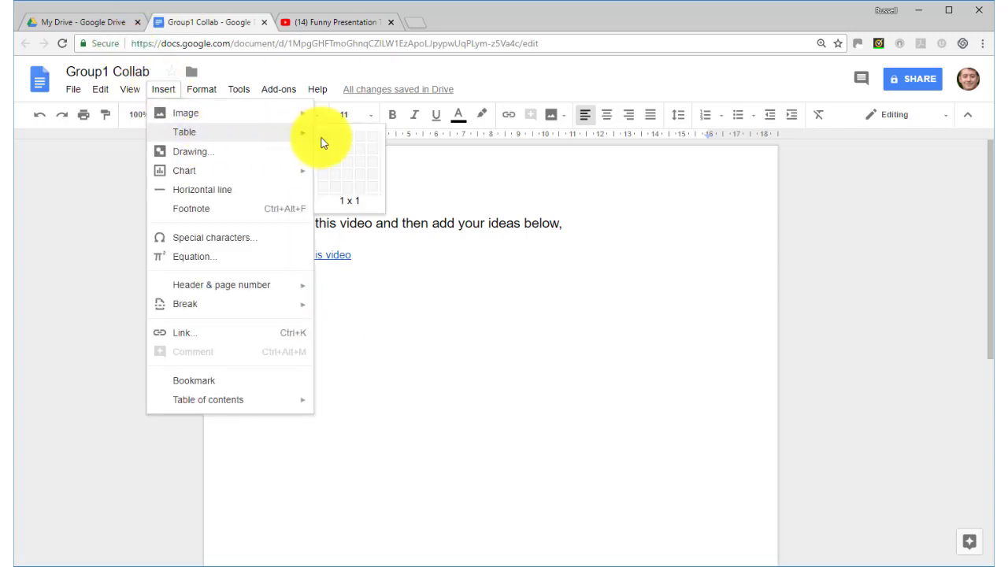
pyautogui.click(334, 188)
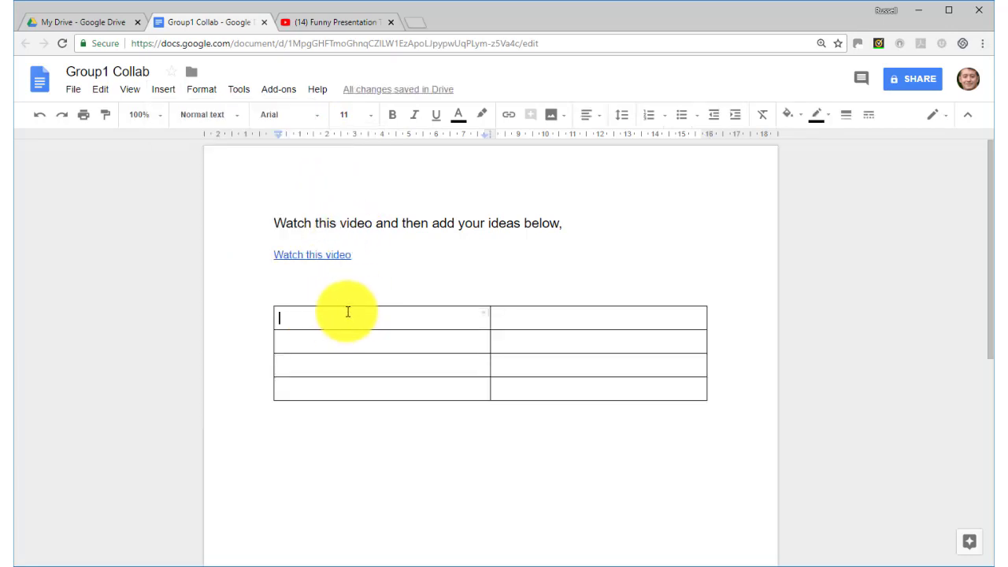
# Enter one group member's first name in each of the four rows of the table's first column
pyautogui.write('T')
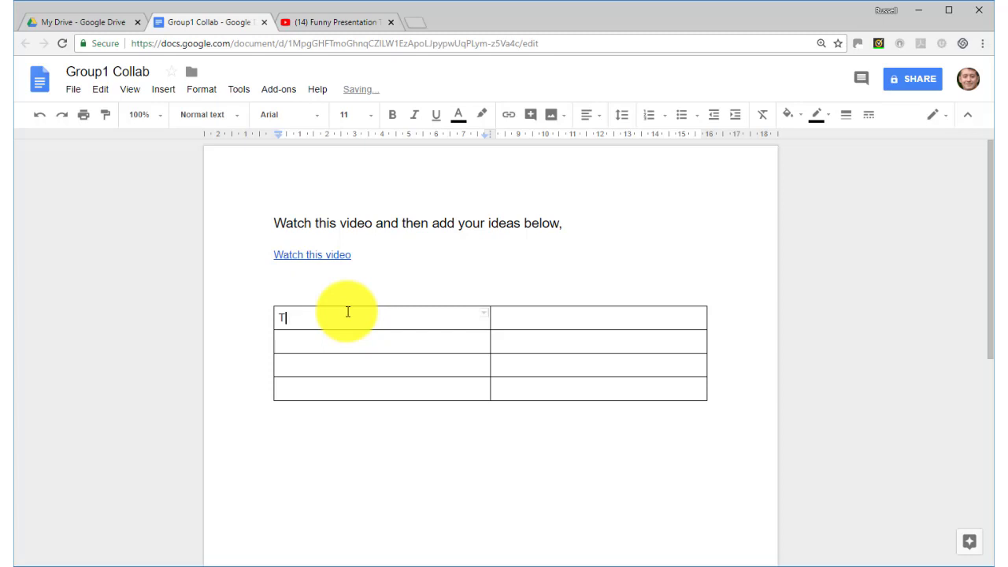
pyautogui.write('om,')
pyautogui.click(313, 346)
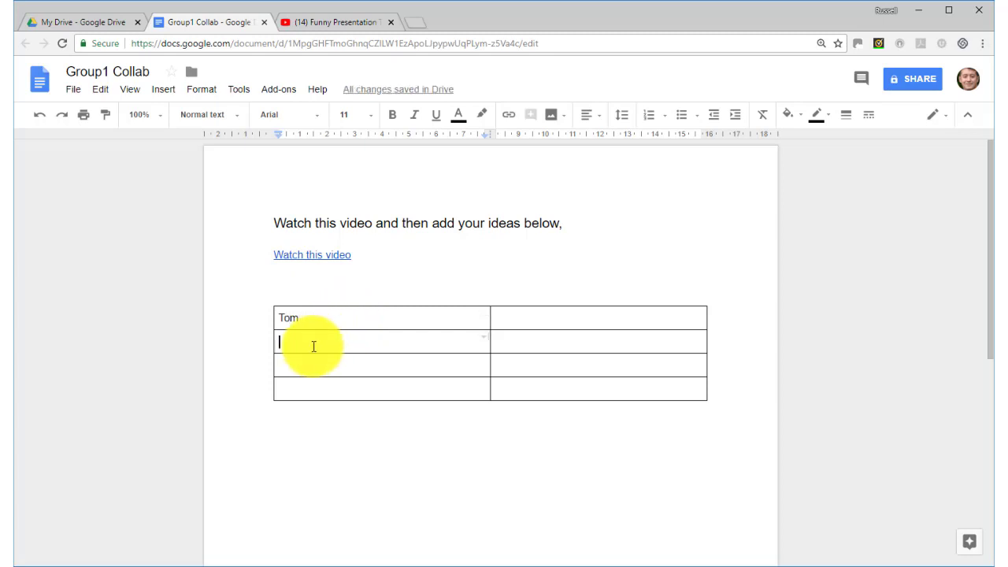
pyautogui.write('Peter')
pyautogui.click(287, 366)
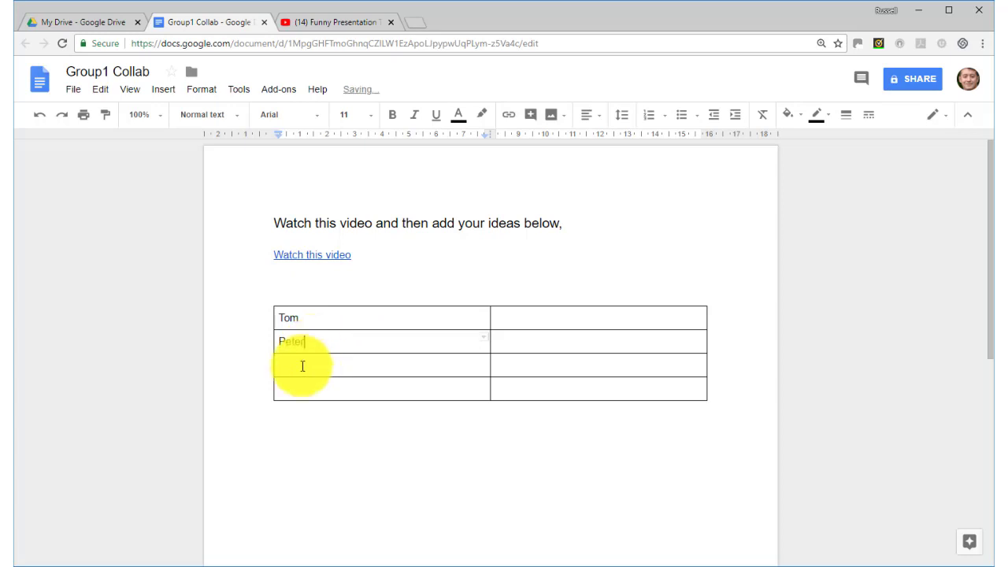
pyautogui.write('Mary')
pyautogui.click(289, 387)
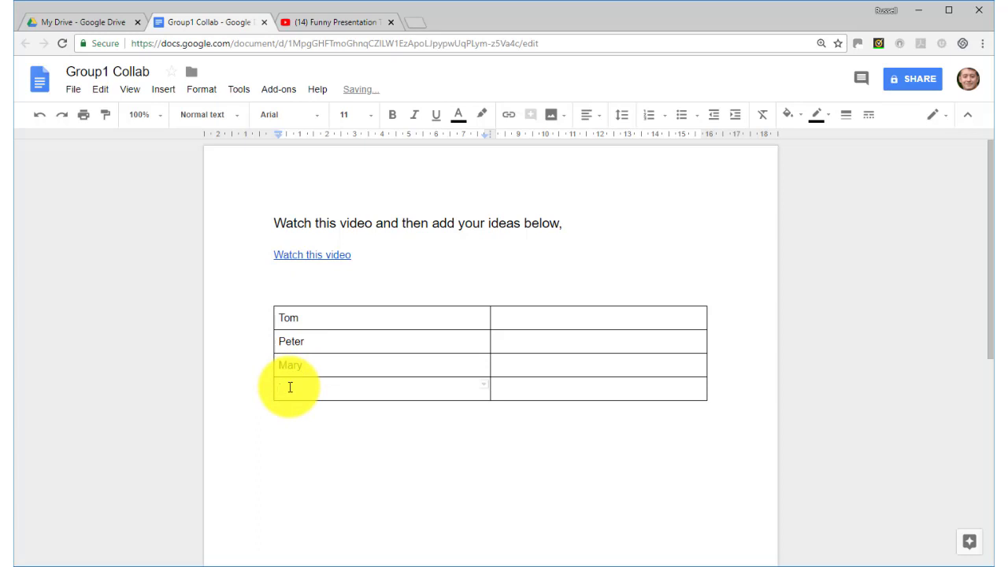
pyautogui.write('Jane')
# Narrow the table's first column to about a third of its width and add two blank lines in the first row's second cell
pyautogui.click(444, 319)
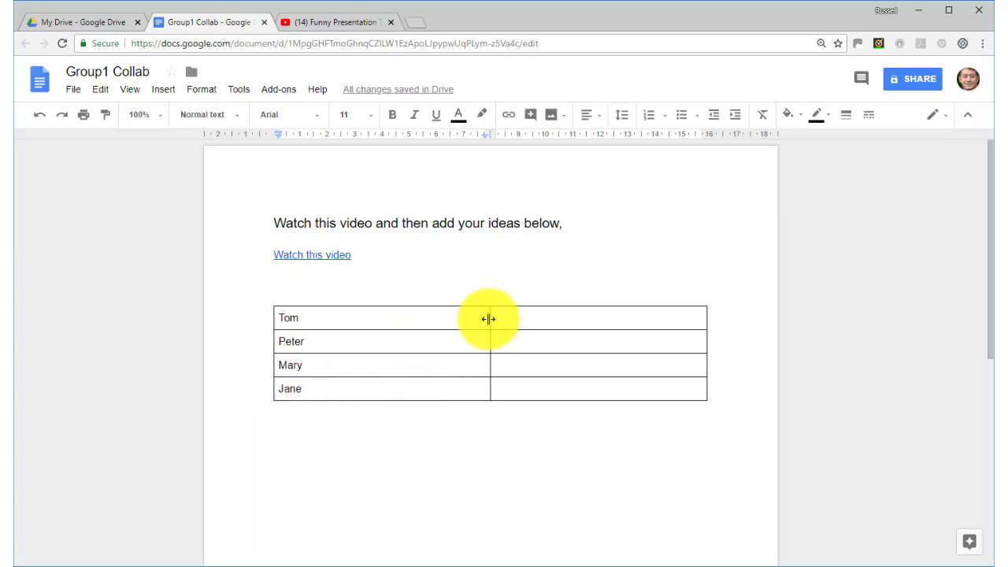
pyautogui.moveTo(488, 319); pyautogui.dragTo(349, 331)
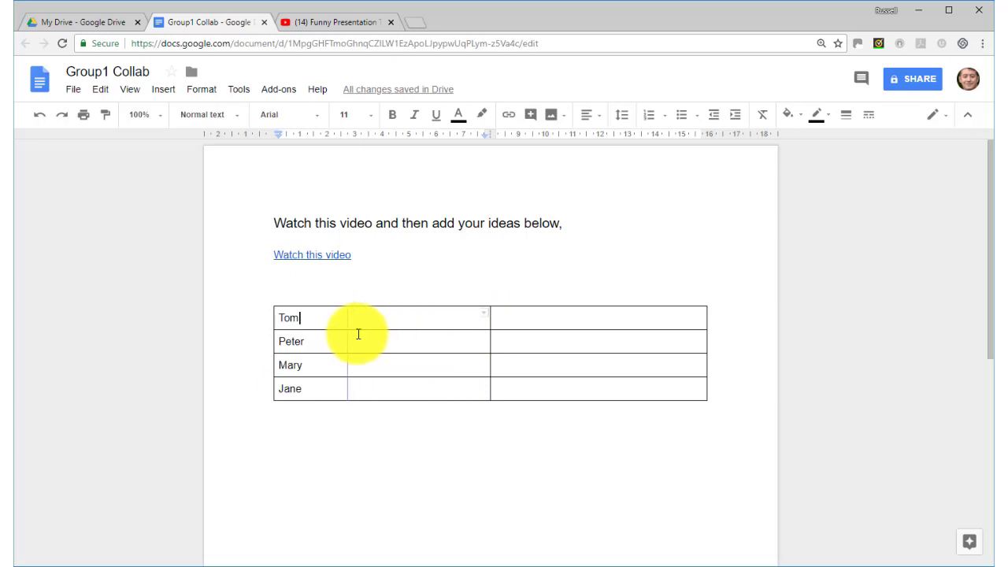
pyautogui.click(424, 318)
pyautogui.press('Return')
pyautogui.press('Return')
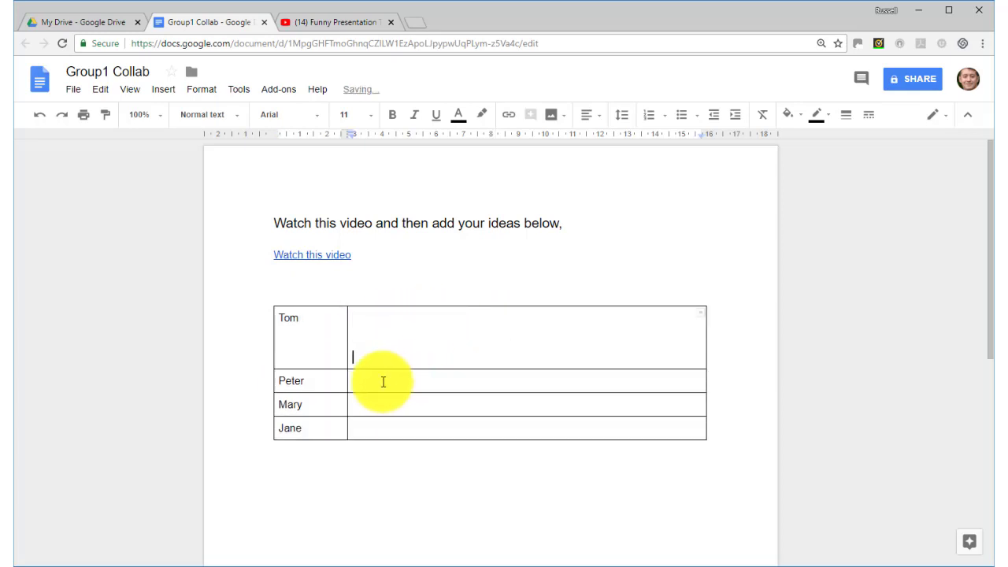
# Enlarge the remaining three rows by adding two blank lines in the second cell of rows two and four and three in row three
pyautogui.click(383, 381)
pyautogui.press('Return')
pyautogui.press('Return')
pyautogui.click(396, 444)
pyautogui.press('Return')
pyautogui.press('Return')
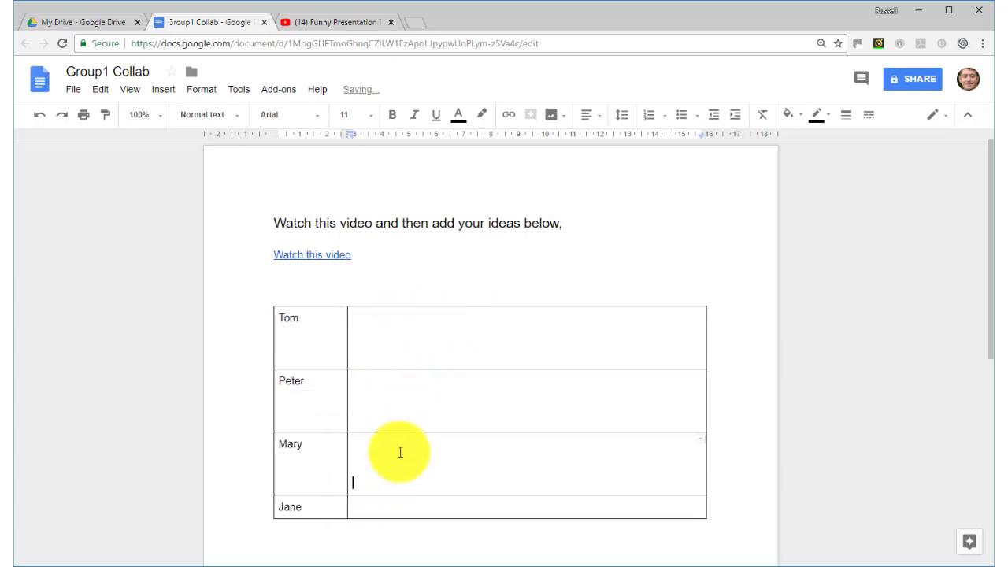
pyautogui.press('Return')
pyautogui.click(382, 520)
pyautogui.press('Return')
pyautogui.press('Return')
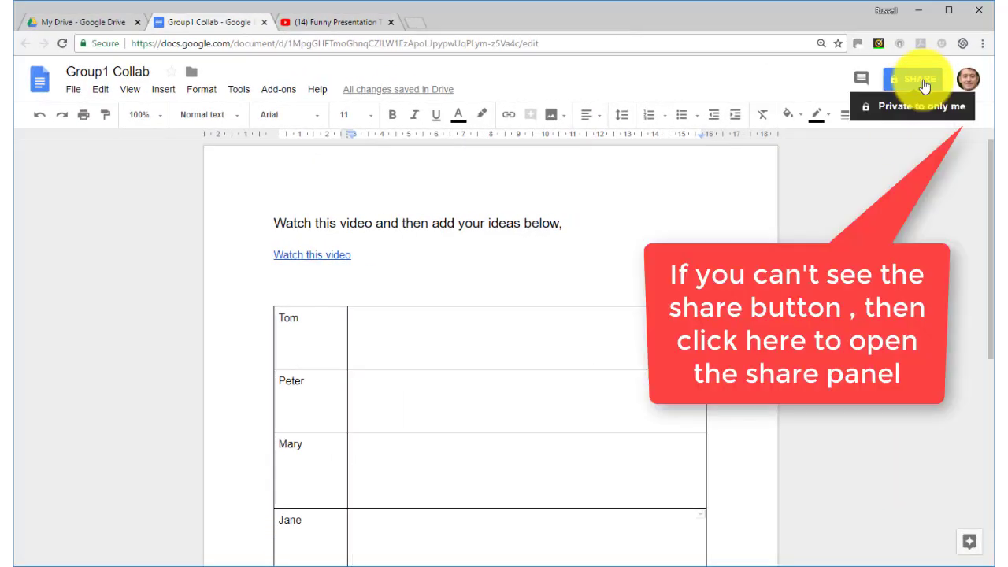
# Turn on link sharing with "Anyone with the link can edit" access, copy the link and close the sharing dialog
pyautogui.click(919, 81)
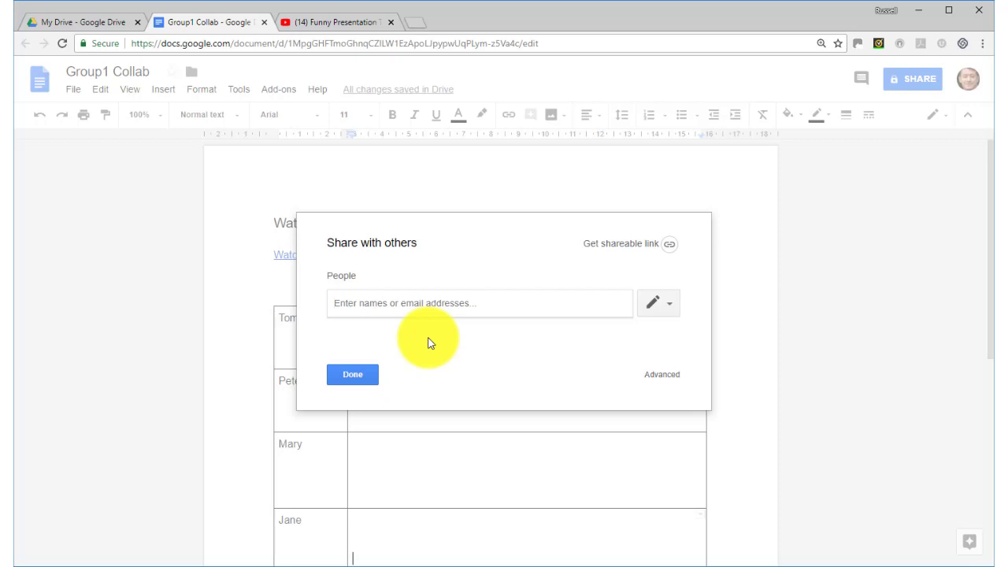
pyautogui.click(609, 251)
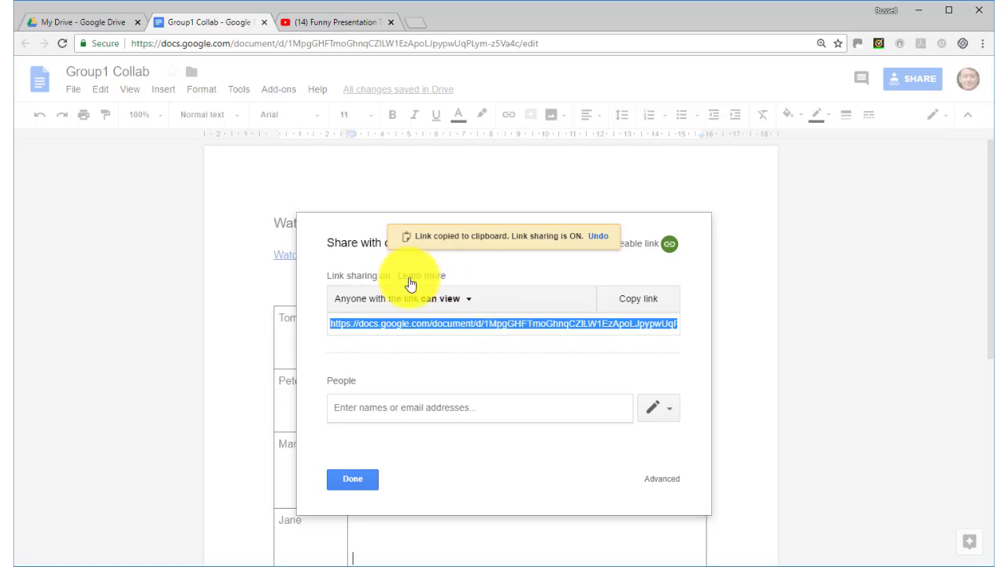
pyautogui.click(466, 299)
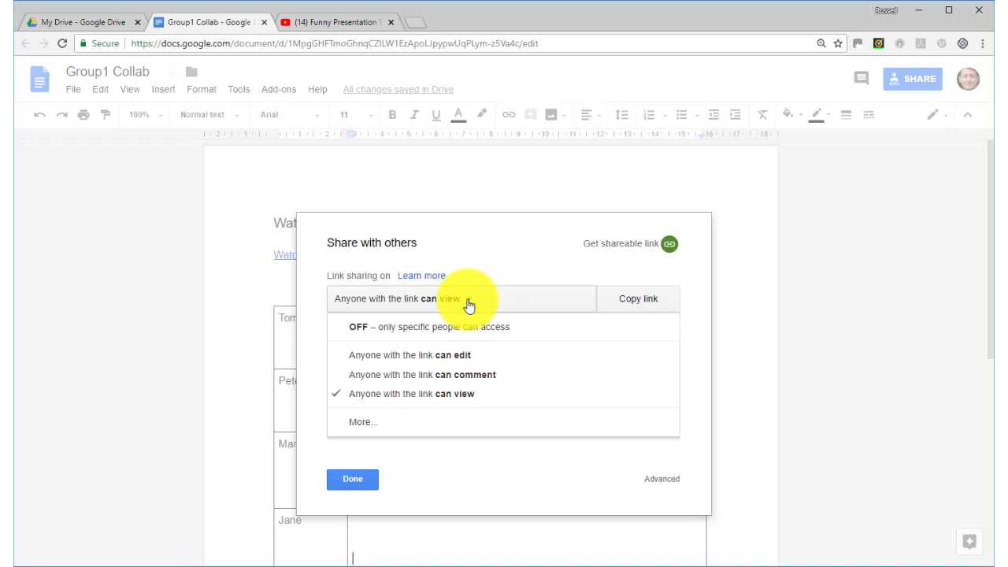
pyautogui.click(463, 375)
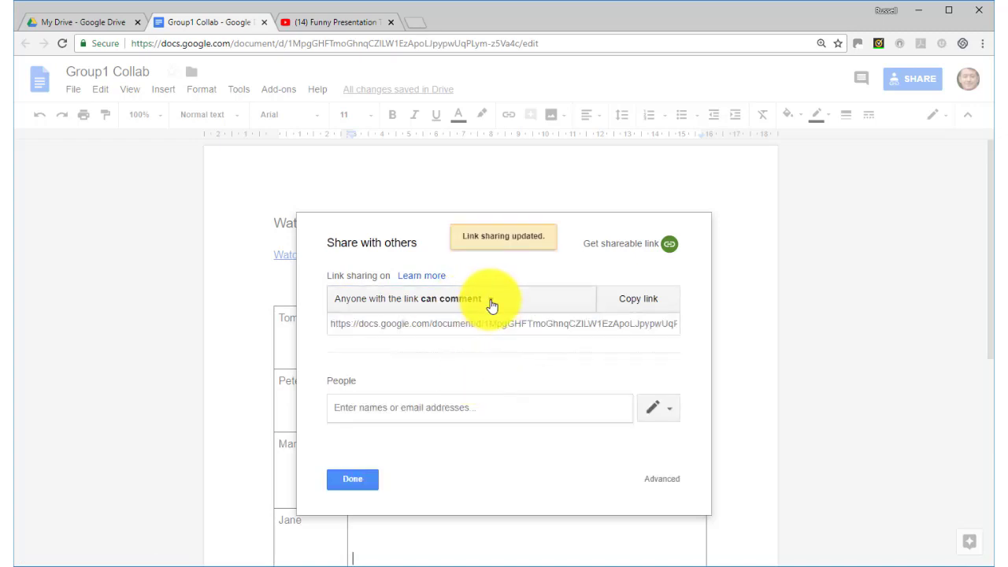
pyautogui.click(491, 305)
pyautogui.click(461, 353)
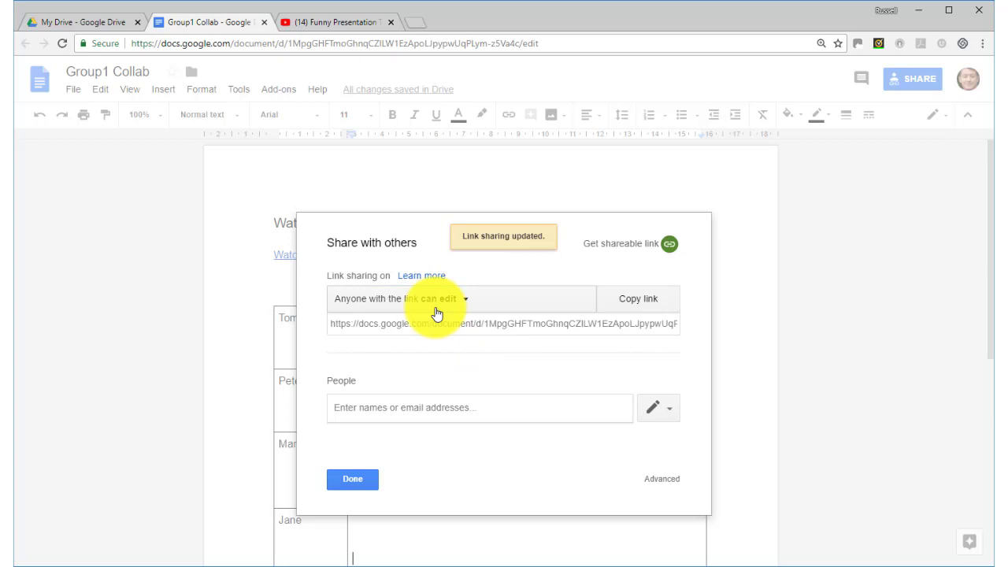
pyautogui.click(639, 302)
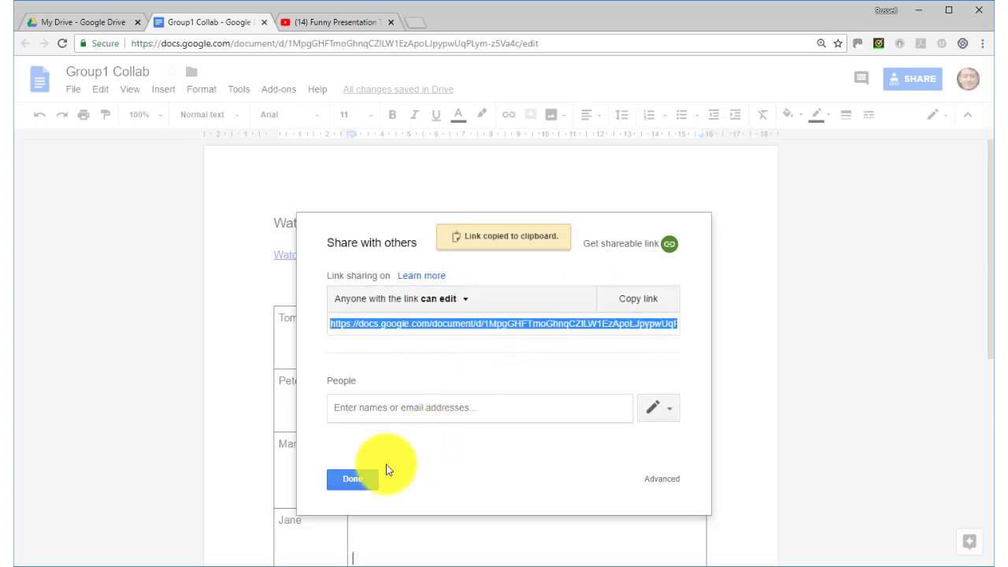
pyautogui.click(361, 479)
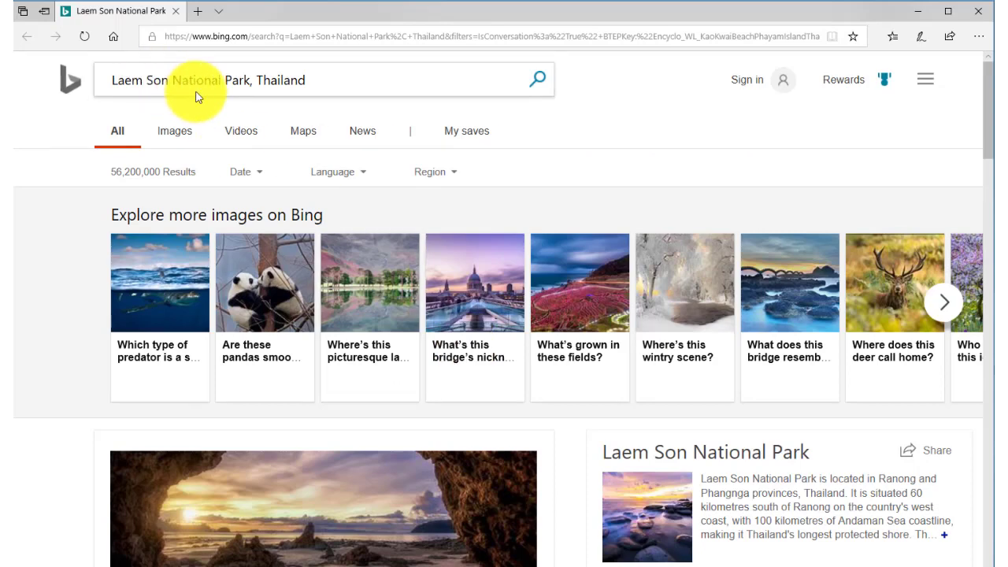
# In the Microsoft Edge window, replace the Bing address with the copied document link and open it
pyautogui.click(385, 32)
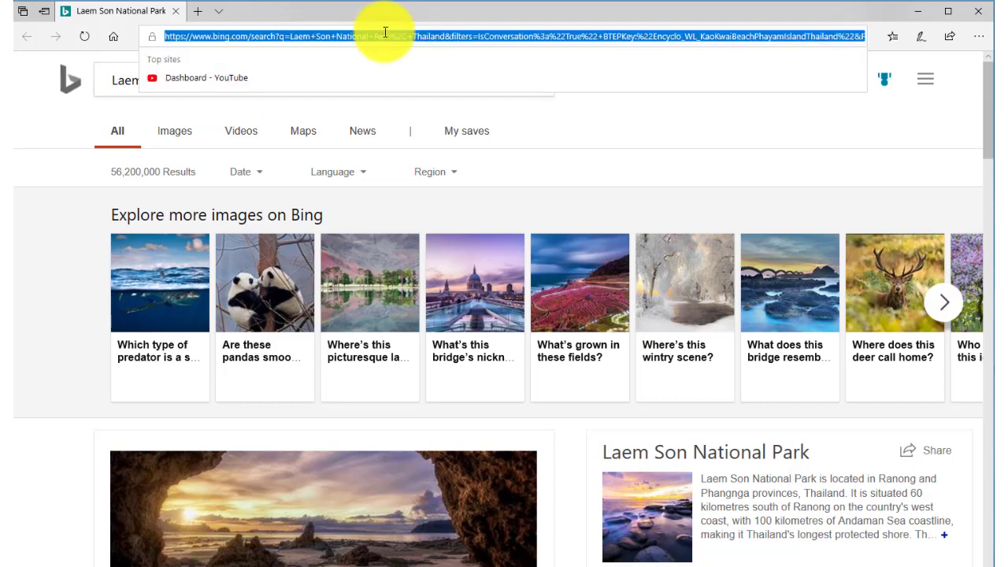
pyautogui.press('BackSpace')
pyautogui.hotkey('ctrl', 'v')
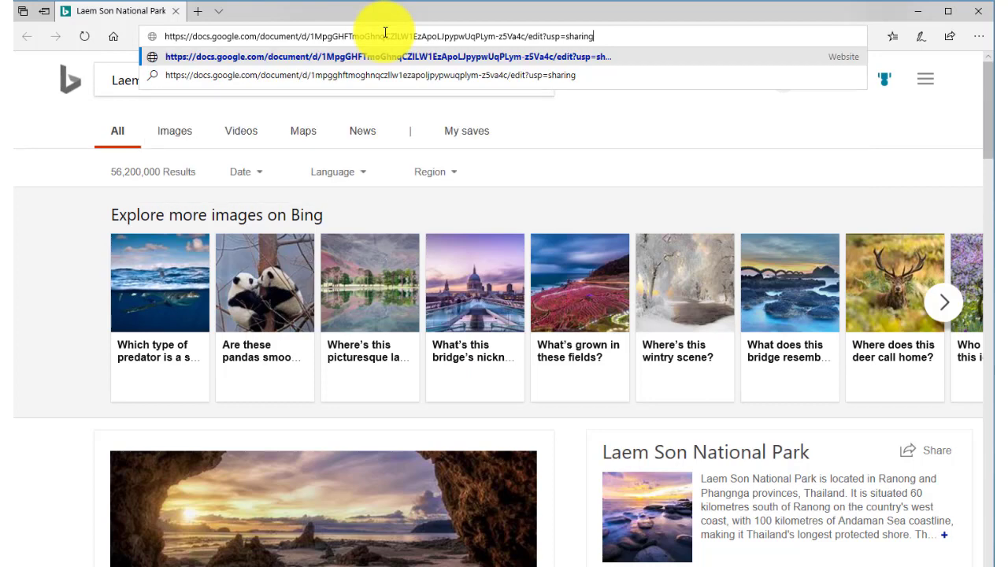
pyautogui.press('Return')
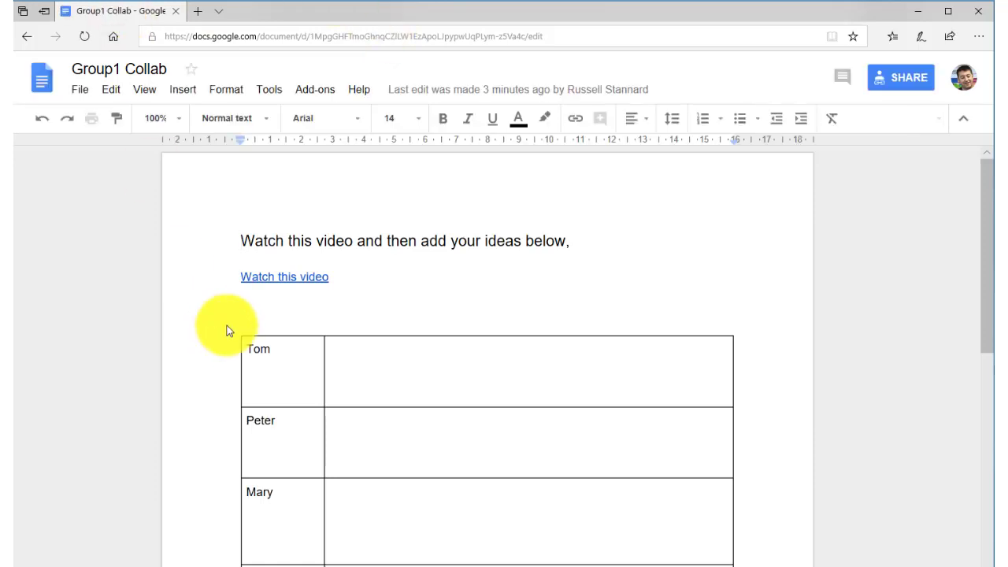
# Test the "Watch this video" link by opening its YouTube address, pause the video and close its tab
pyautogui.click(281, 279)
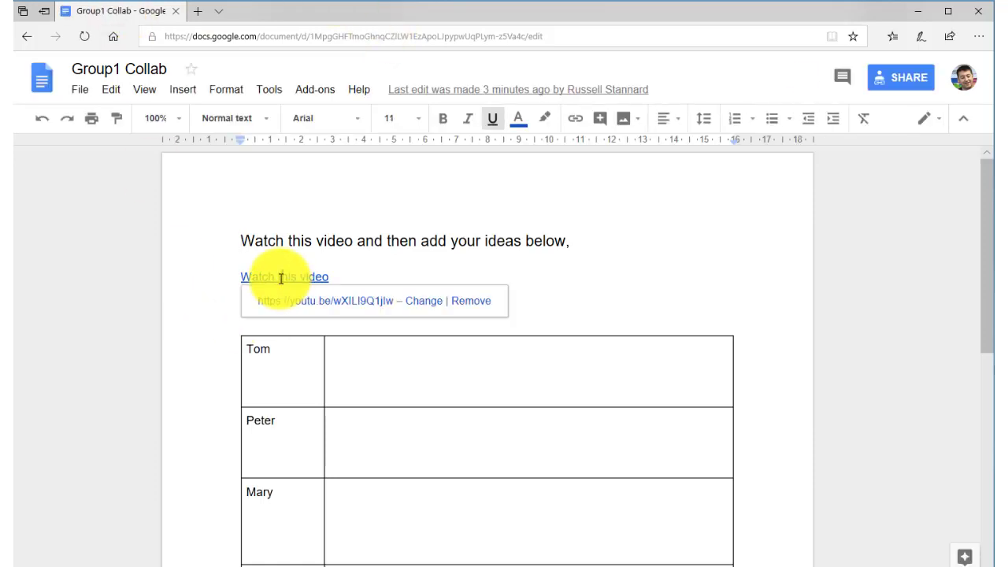
pyautogui.click(326, 308)
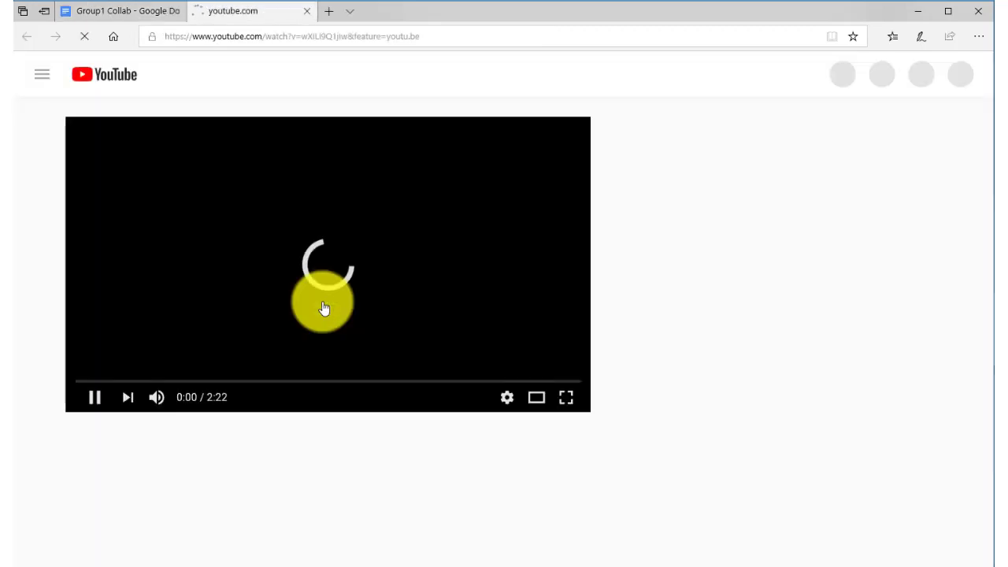
pyautogui.click(94, 397)
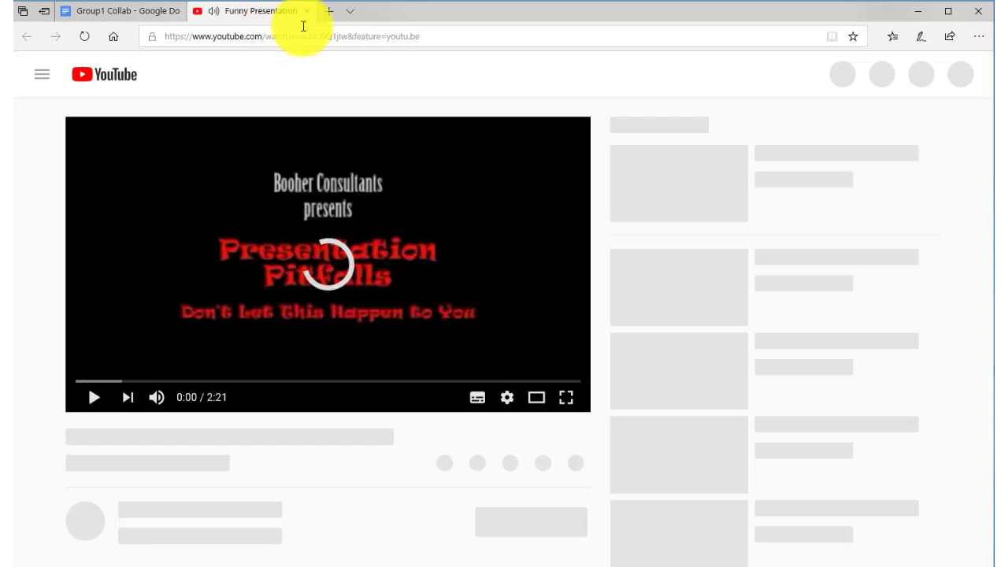
pyautogui.click(307, 12)
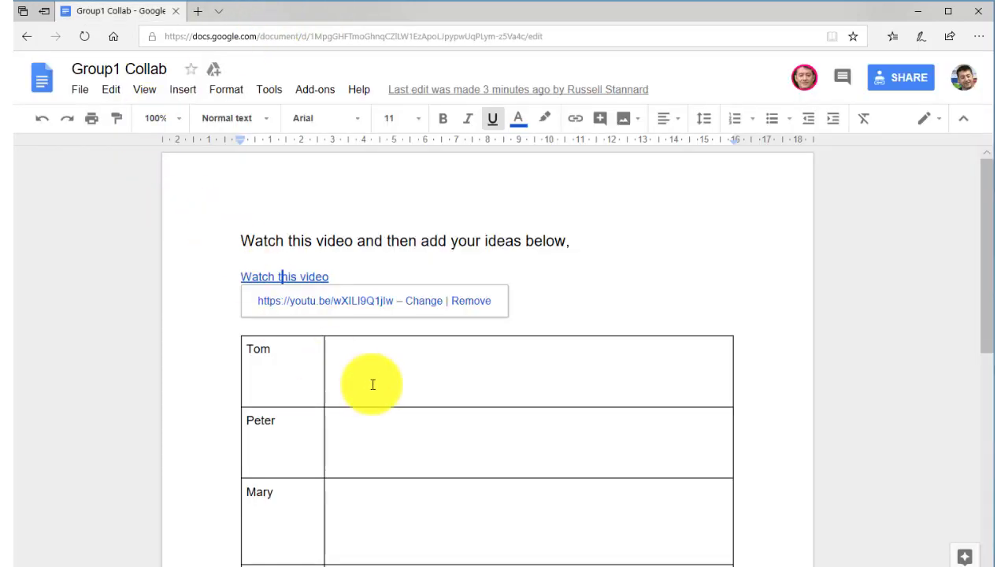
# Enter about two lines of random filler text starting with "fjsdjfasj" in the second cell of the table's first row
pyautogui.click(367, 361)
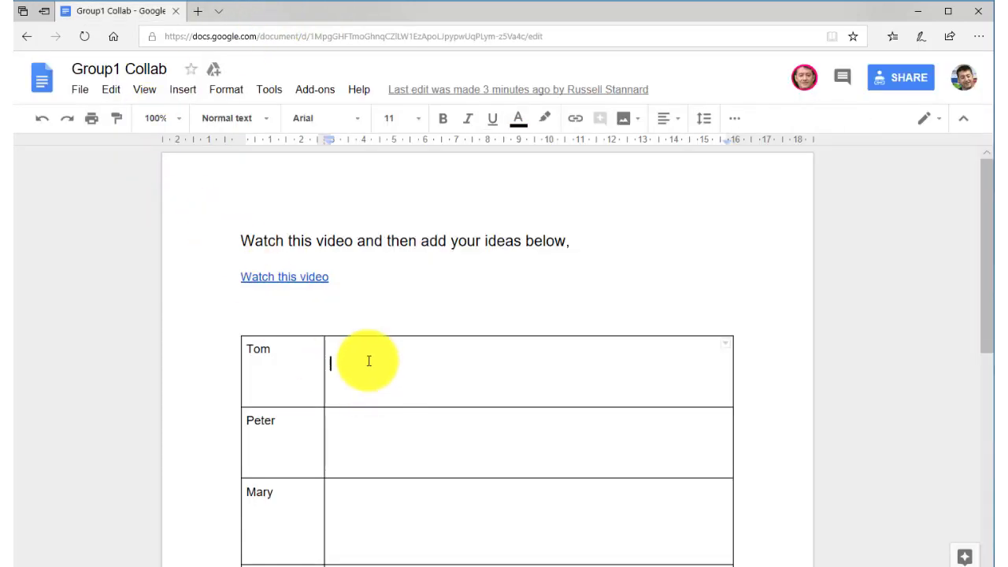
pyautogui.write('fjsdjfasjfasjfasfjsfjsafjaspf')
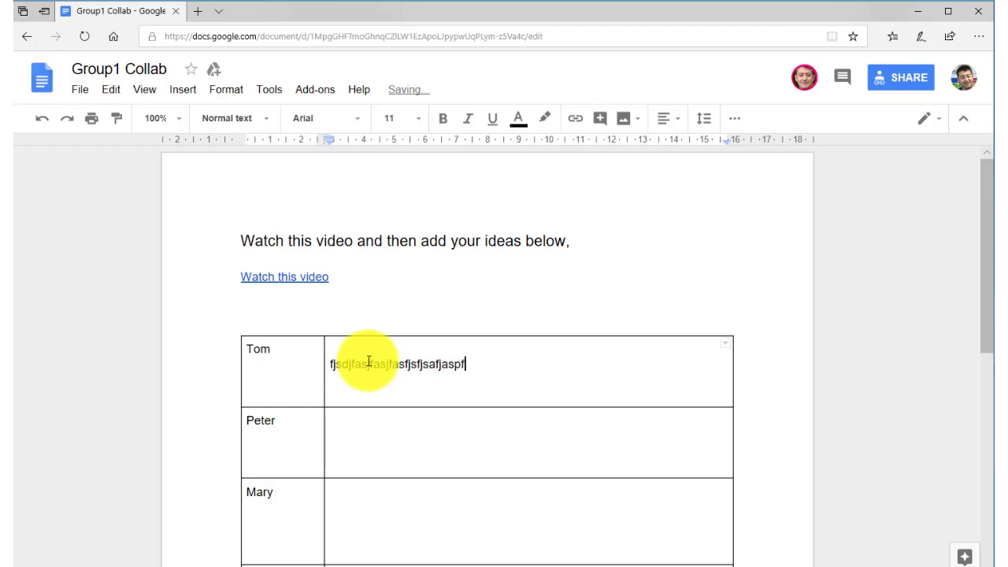
pyautogui.write('jsfjsfjspfjsopfjaspfjaspfjasopfjaspofja')
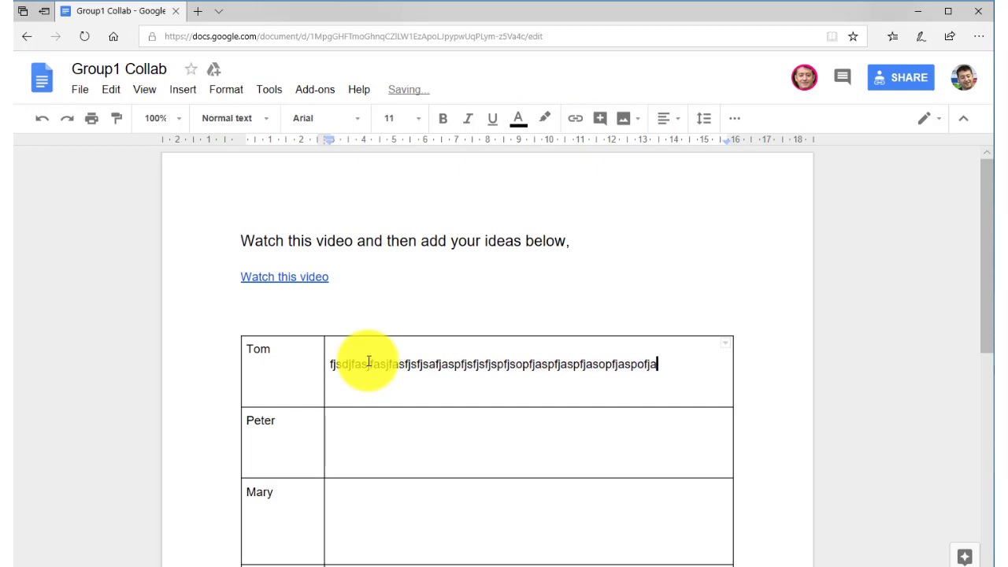
pyautogui.write('spfjsaopfjsdopfjsopfjsdopfjsdpofjsaopfjsopfjasop')
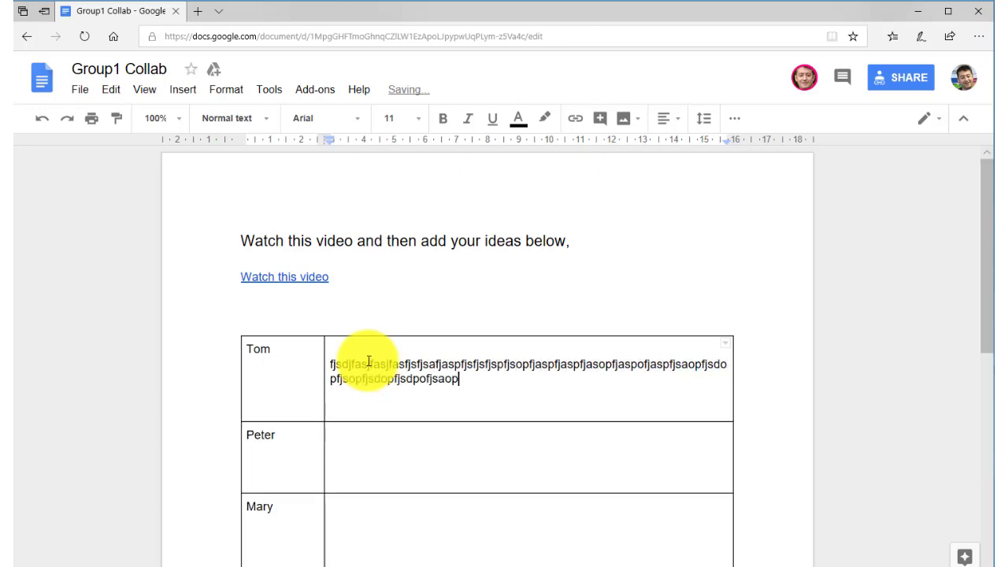
pyautogui.write('fjsopfjsopfjsaopfjsopfjsaopfjspjfspafj')
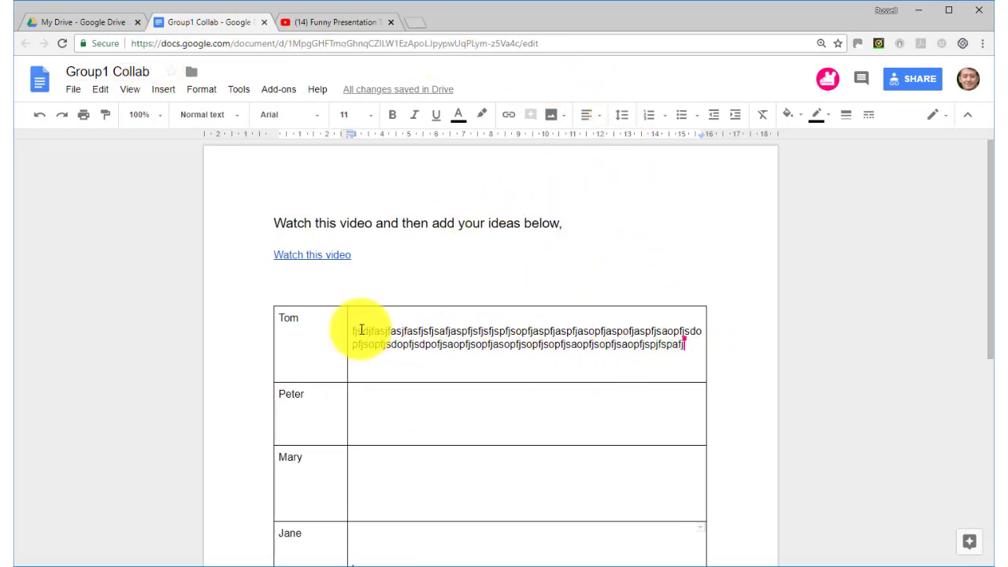
pyautogui.moveTo(668, 334)
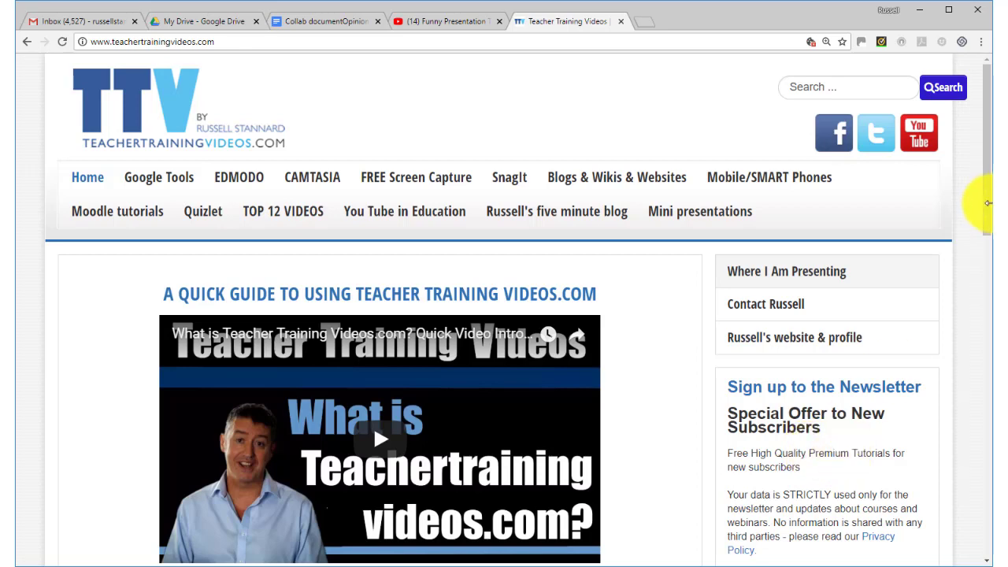
pyautogui.moveTo(984, 207); pyautogui.dragTo(989, 226)
pyautogui.scroll(-1, 855, 308)
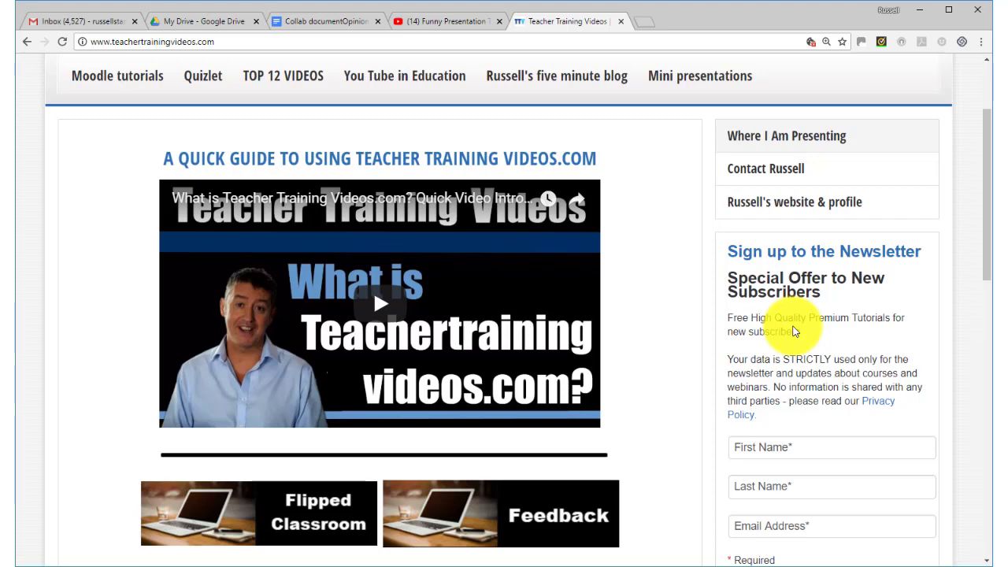
pyautogui.scroll(2, 984, 236)
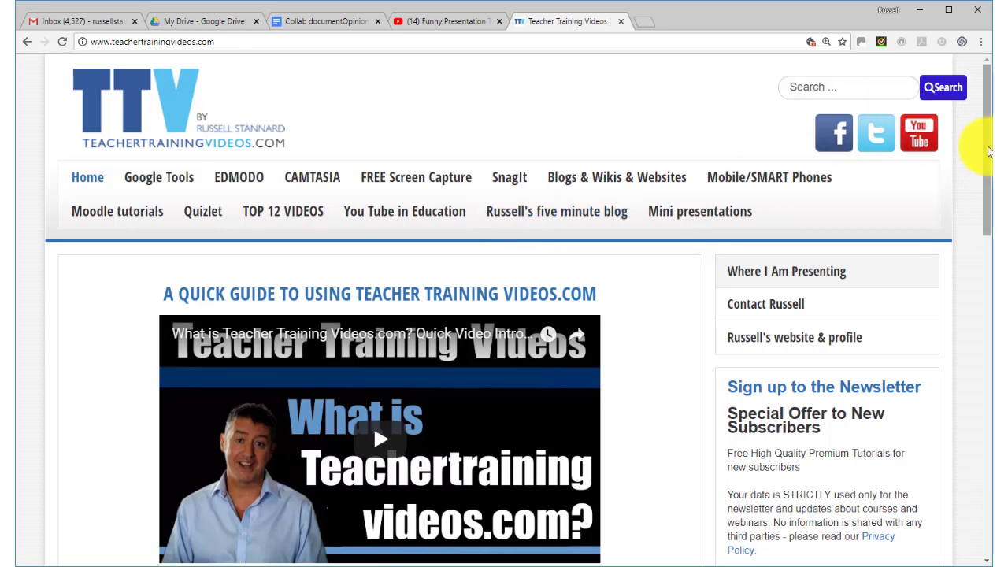
pyautogui.moveTo(984, 175); pyautogui.dragTo(596, 281)
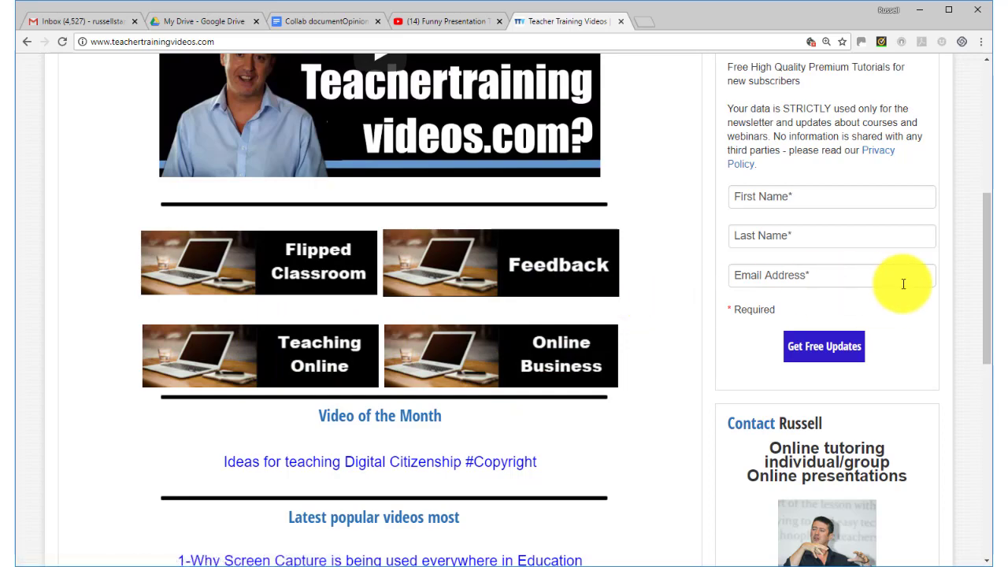
pyautogui.moveTo(983, 281); pyautogui.dragTo(979, 157)
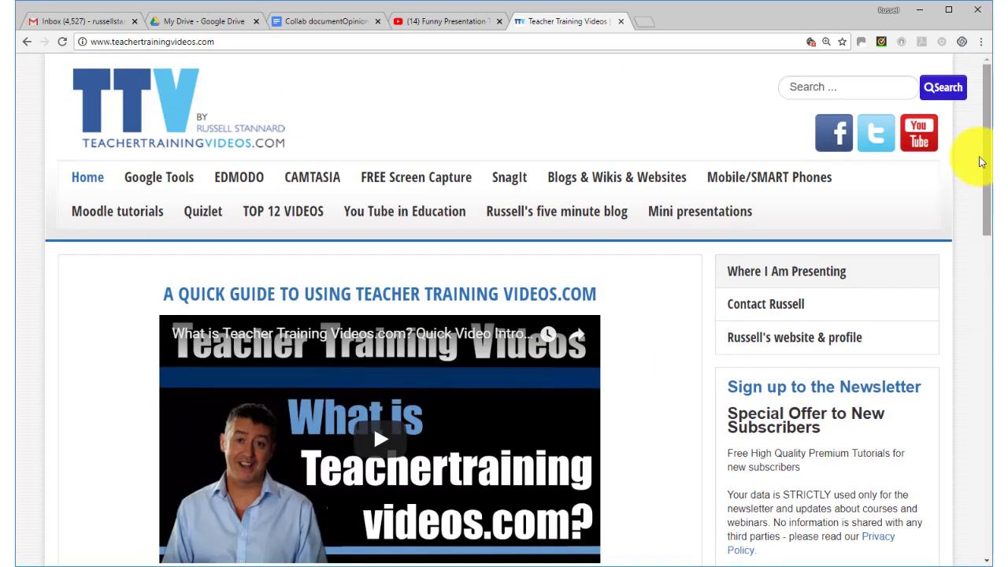